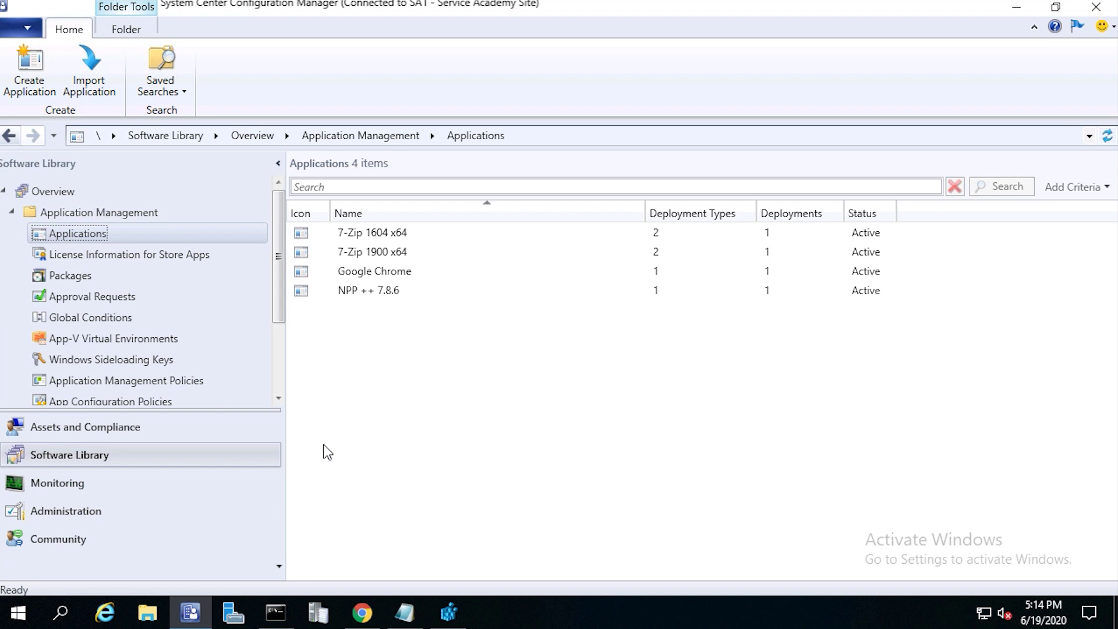
Review the XML Notepad install notes and the silent install guide.
click(412, 621)
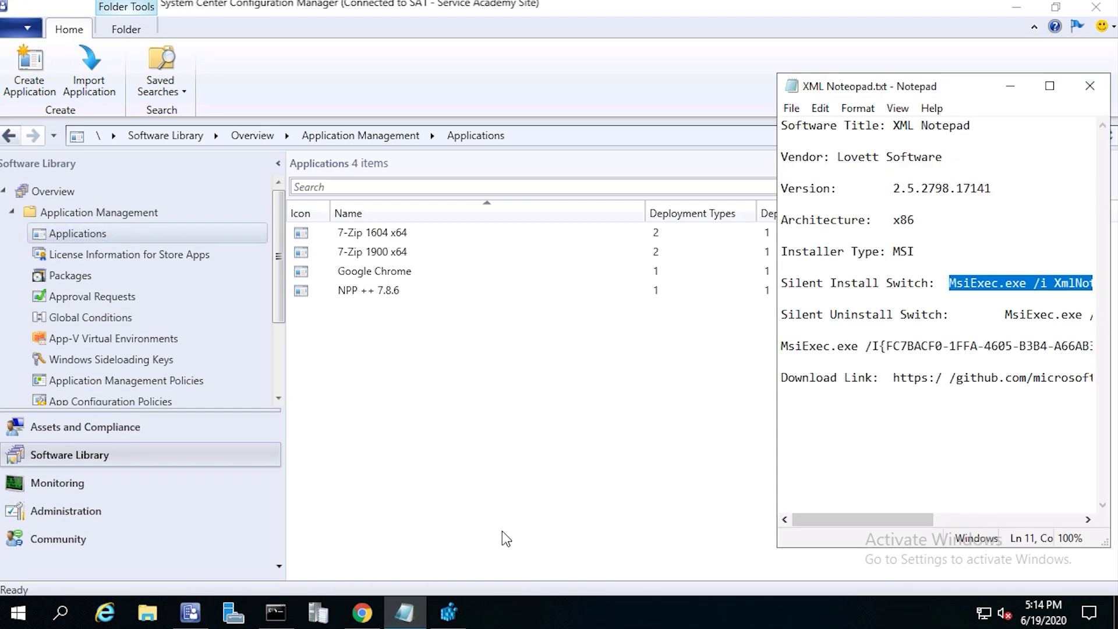
drag(843, 515, 910, 518)
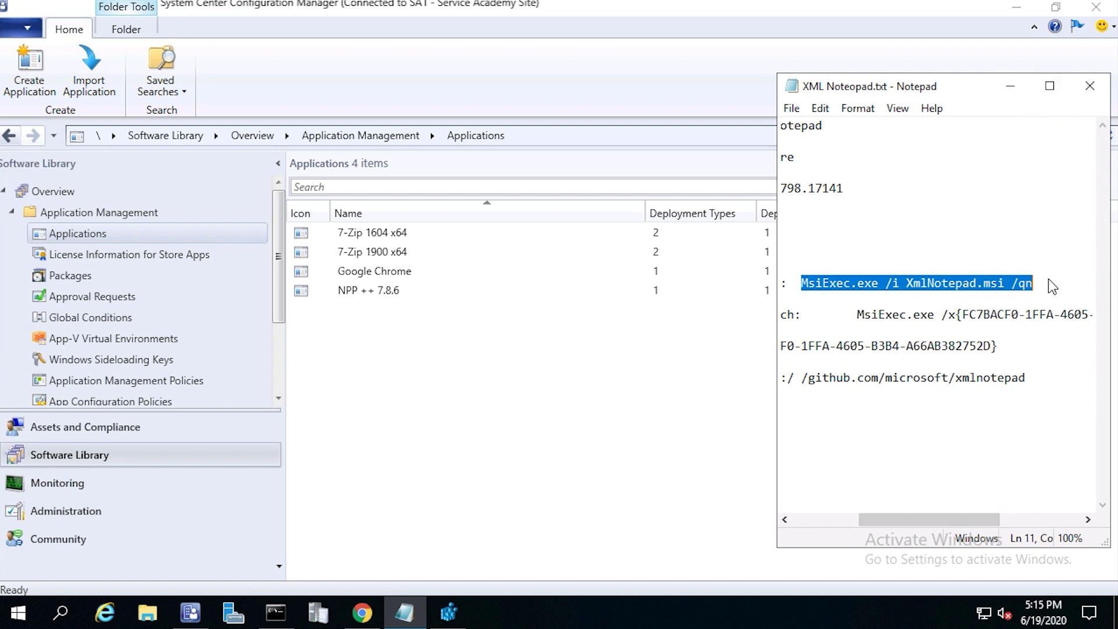
click(1014, 92)
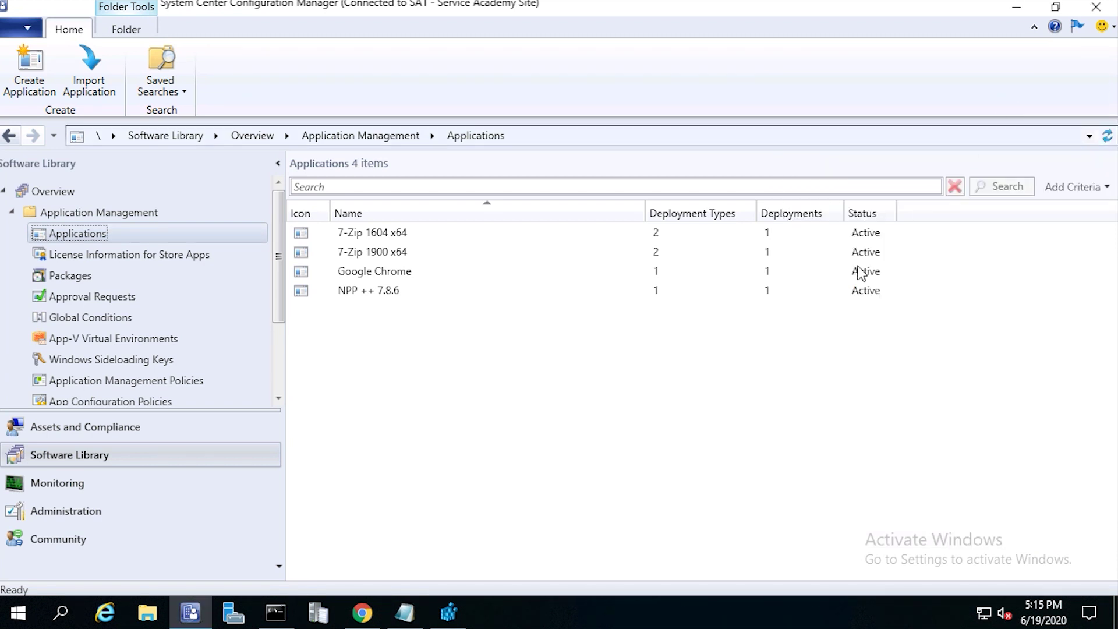
click(363, 612)
scroll(564, 447, up, 12)
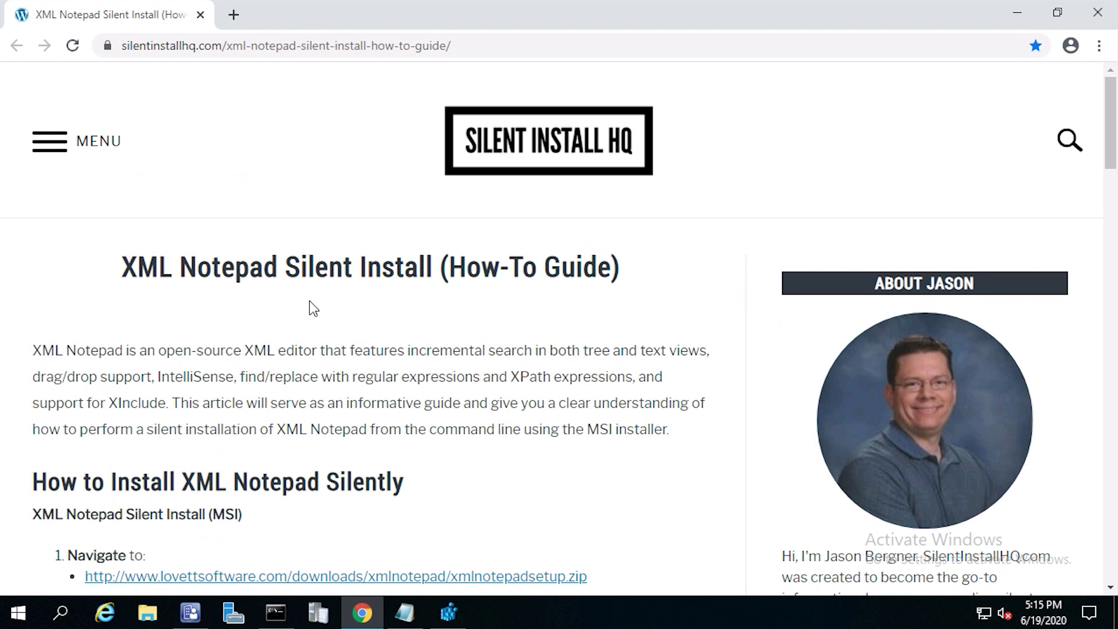
scroll(310, 303, down, 8)
scroll(315, 314, down, 3)
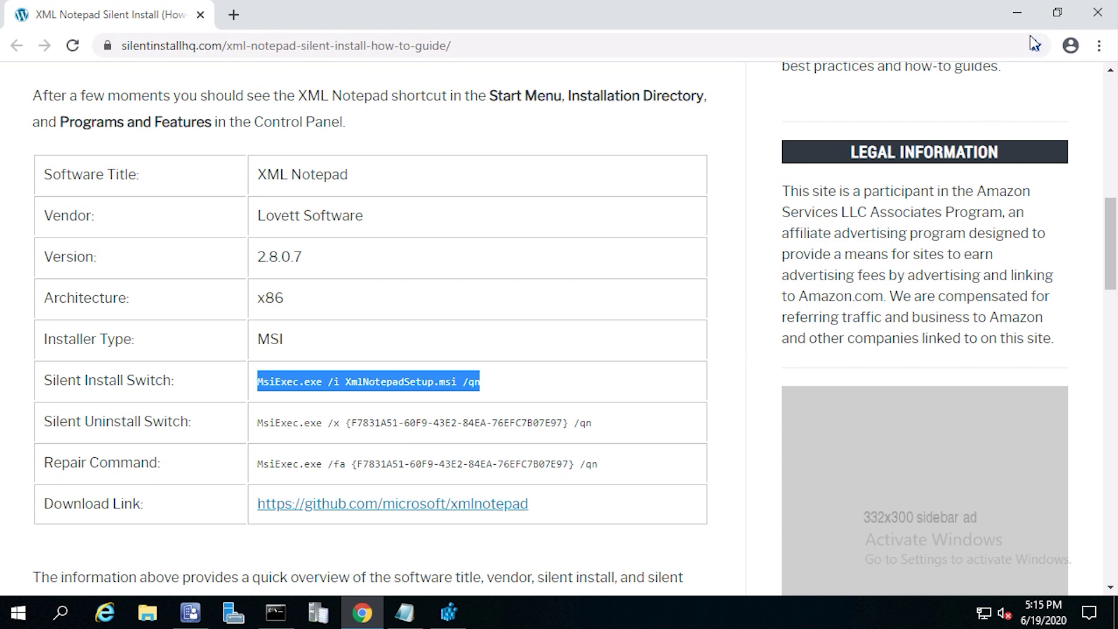
click(1024, 12)
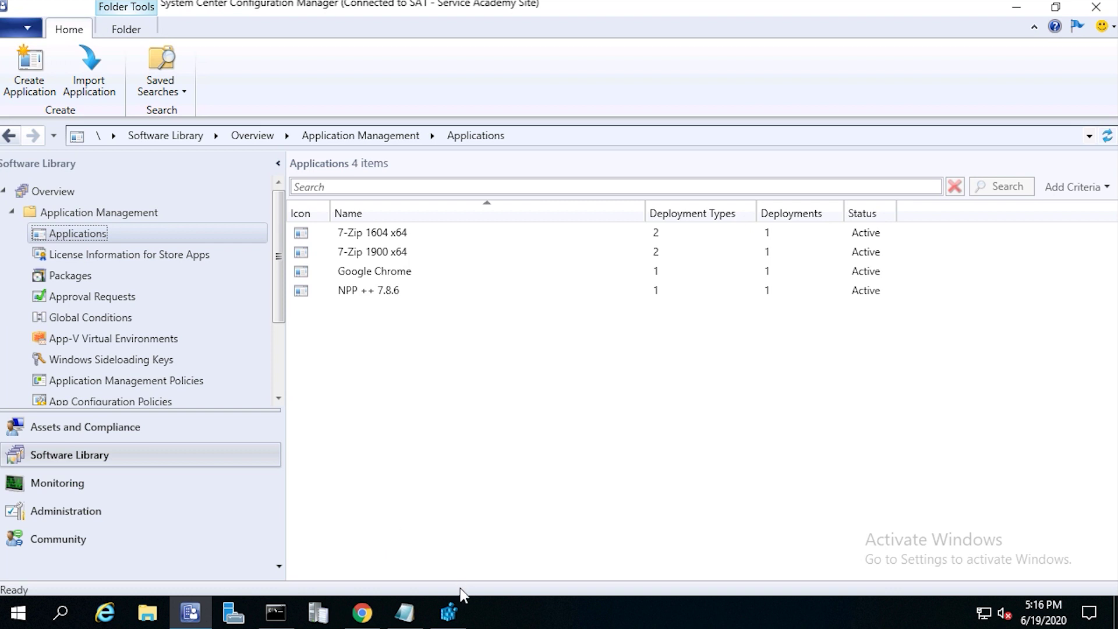
In Registry Editor, expand HKLM\SOFTWARE\WOW6432Node\Microsoft.
click(452, 613)
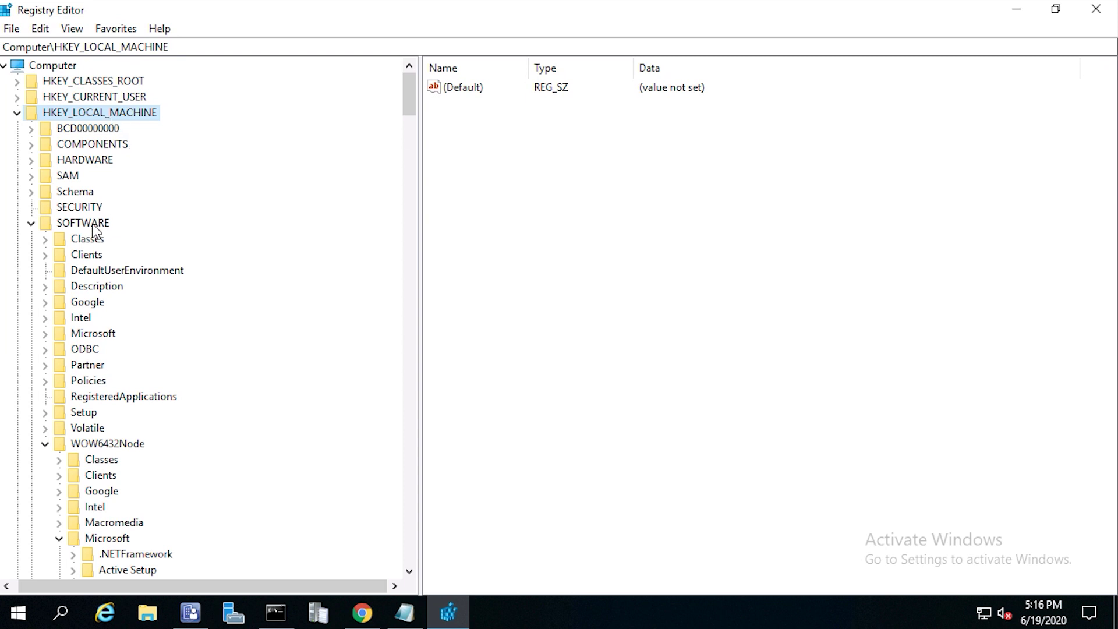
click(93, 224)
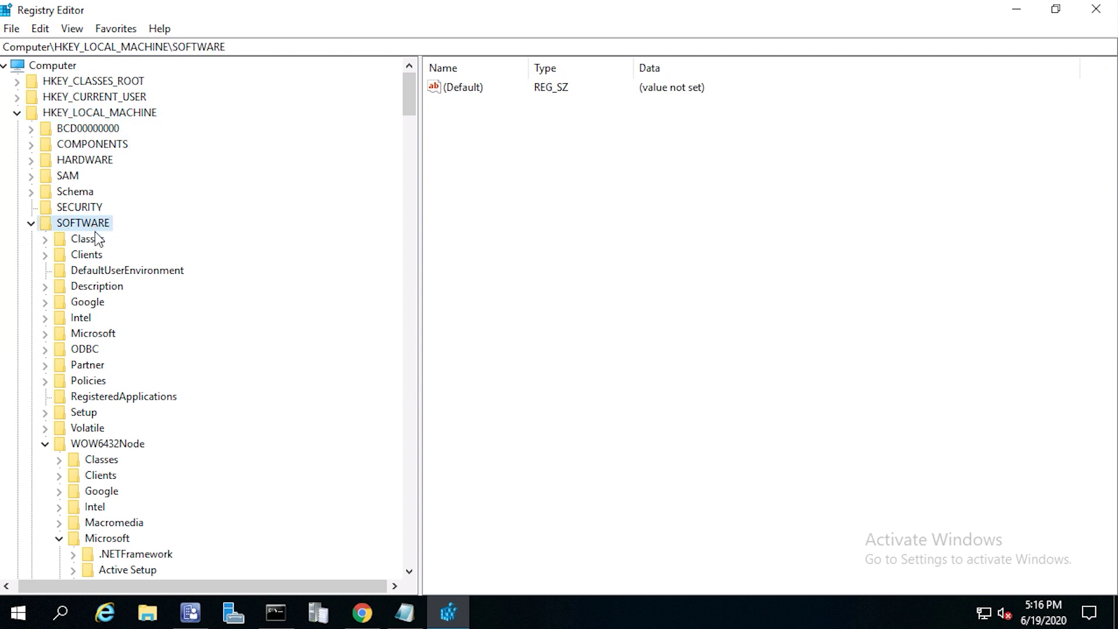
click(109, 446)
scroll(270, 404, down, 6)
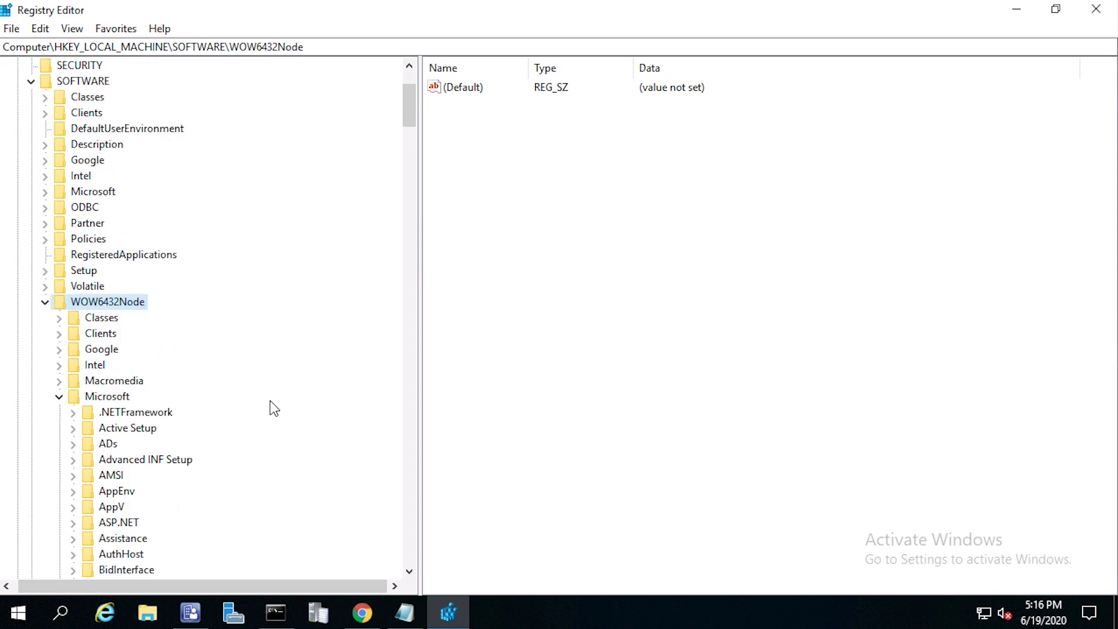
scroll(269, 397, down, 1)
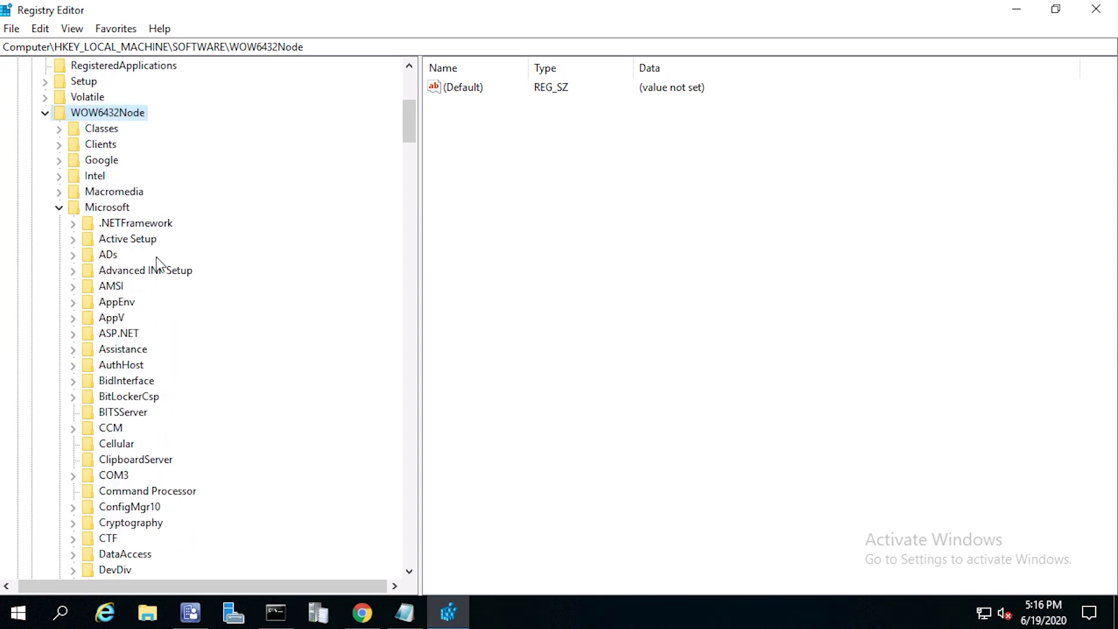
click(108, 207)
scroll(287, 226, down, 18)
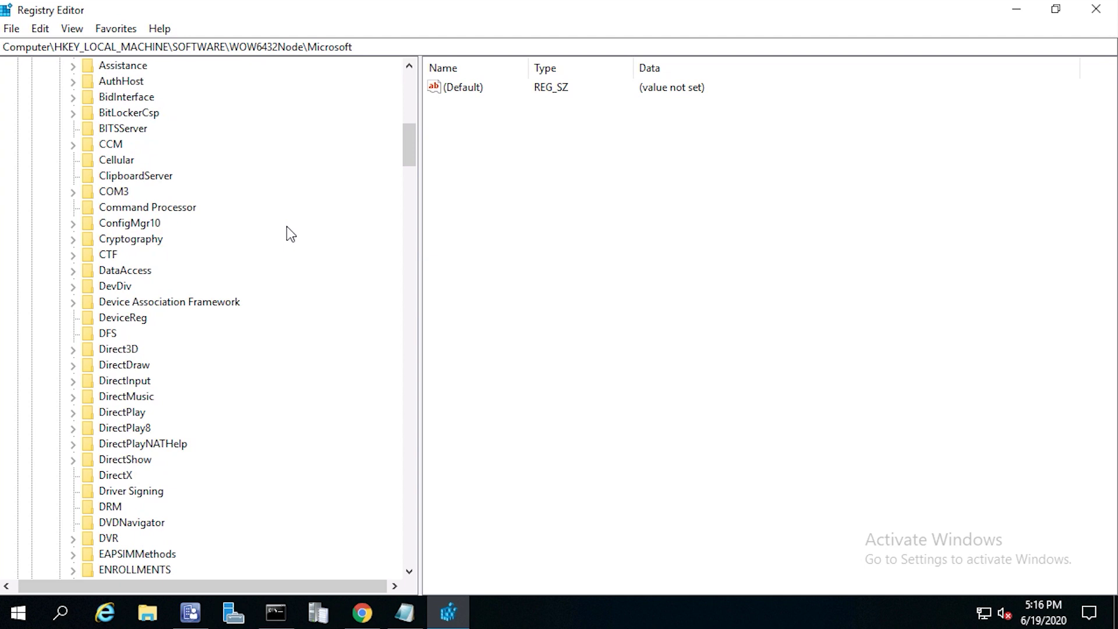
scroll(291, 234, down, 8)
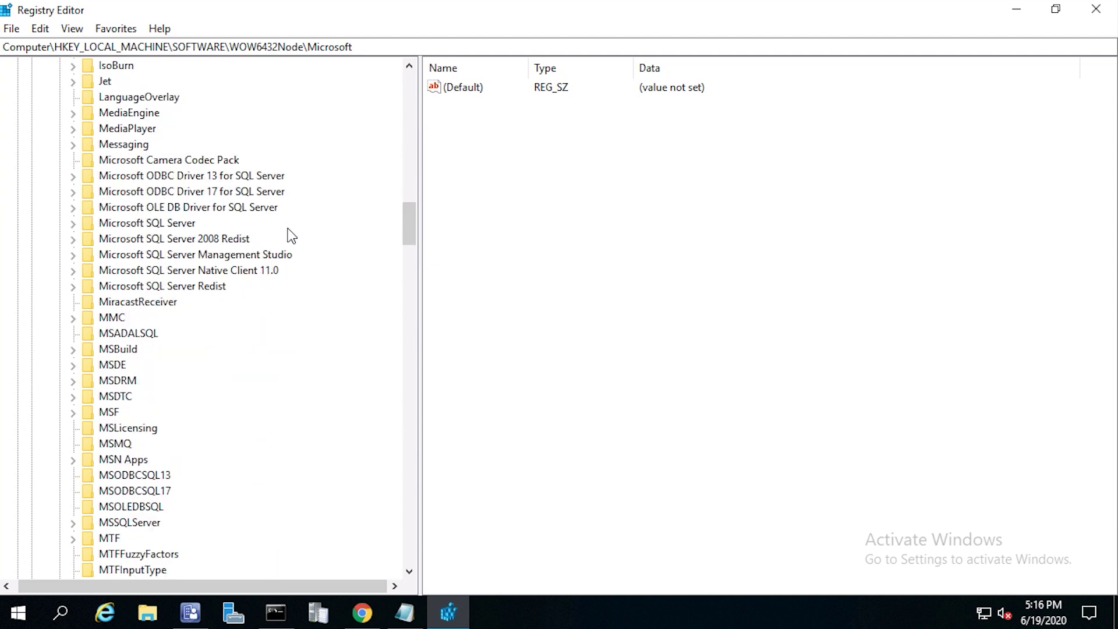
scroll(287, 229, down, 20)
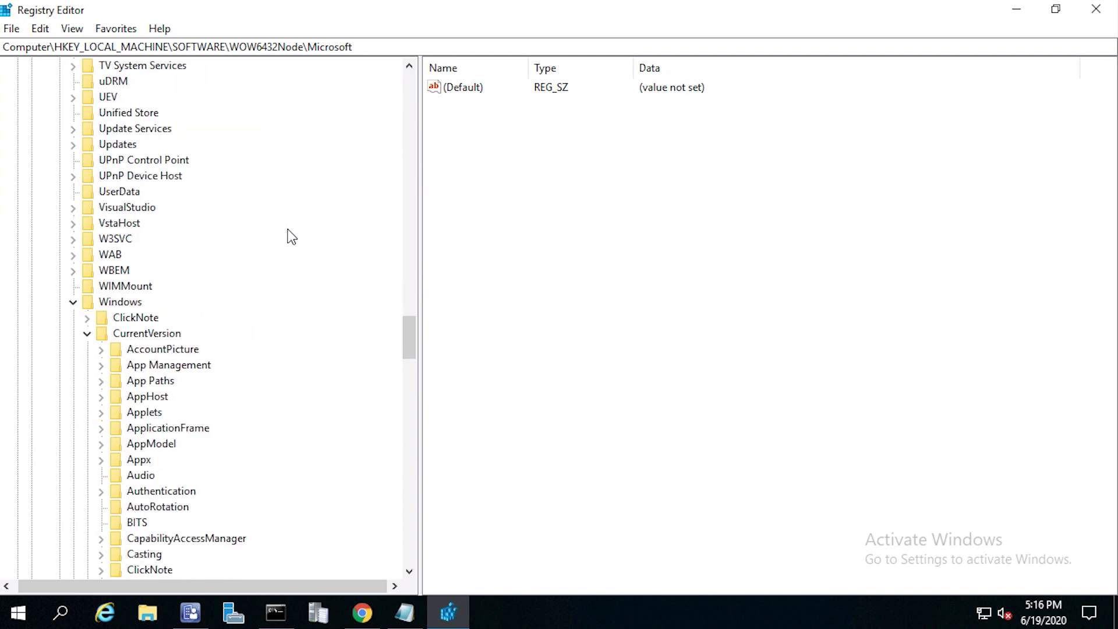
scroll(288, 229, down, 2)
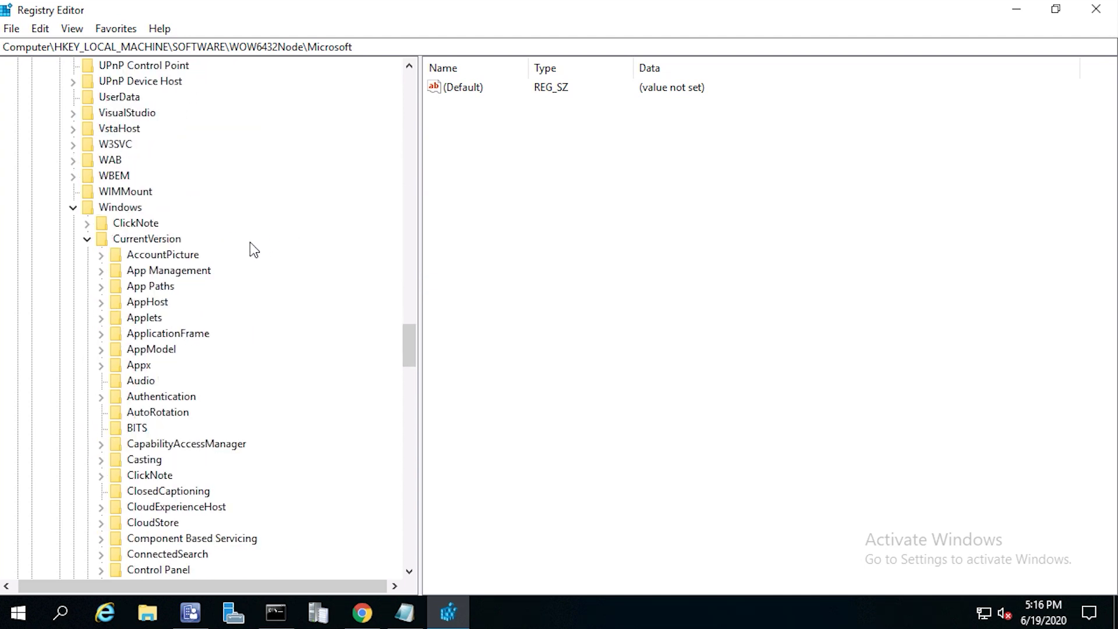
Expand Windows\CurrentVersion\Uninstall and select the {FC7BACF0-1FFA-4605-B3B4-A66AB382752D} XML Notepad entry.
click(118, 208)
click(140, 240)
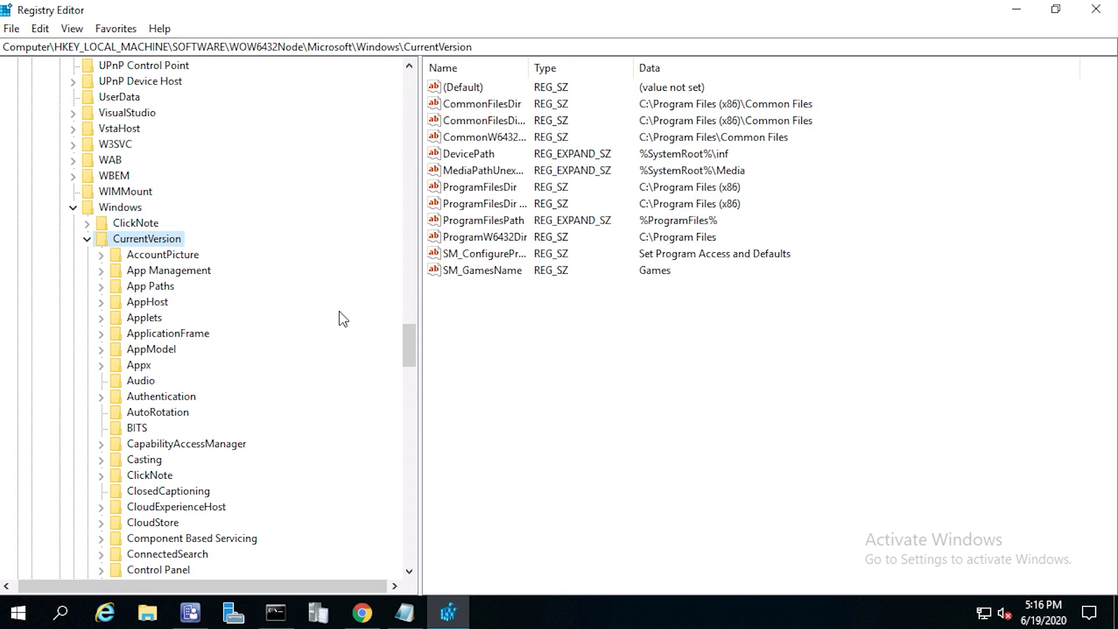
drag(410, 342, 417, 455)
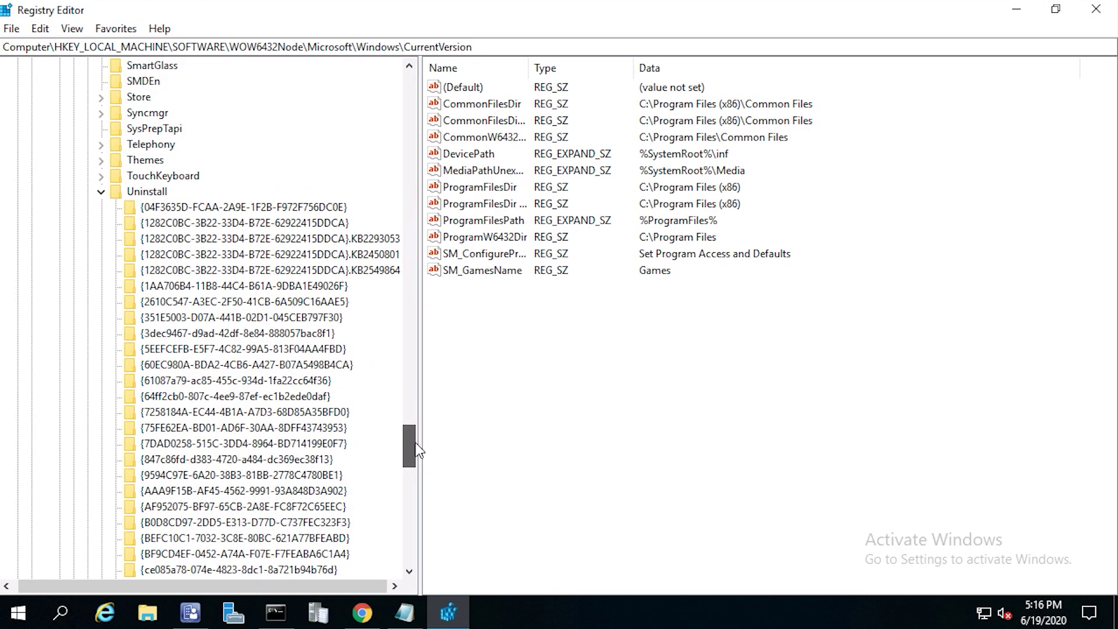
click(155, 193)
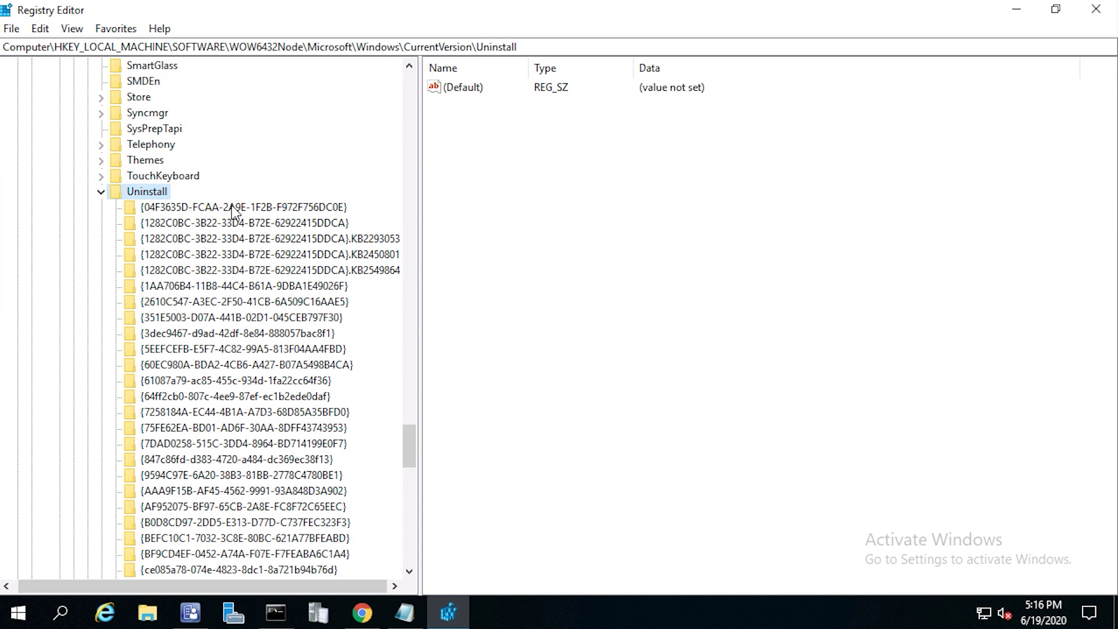
scroll(235, 294, down, 5)
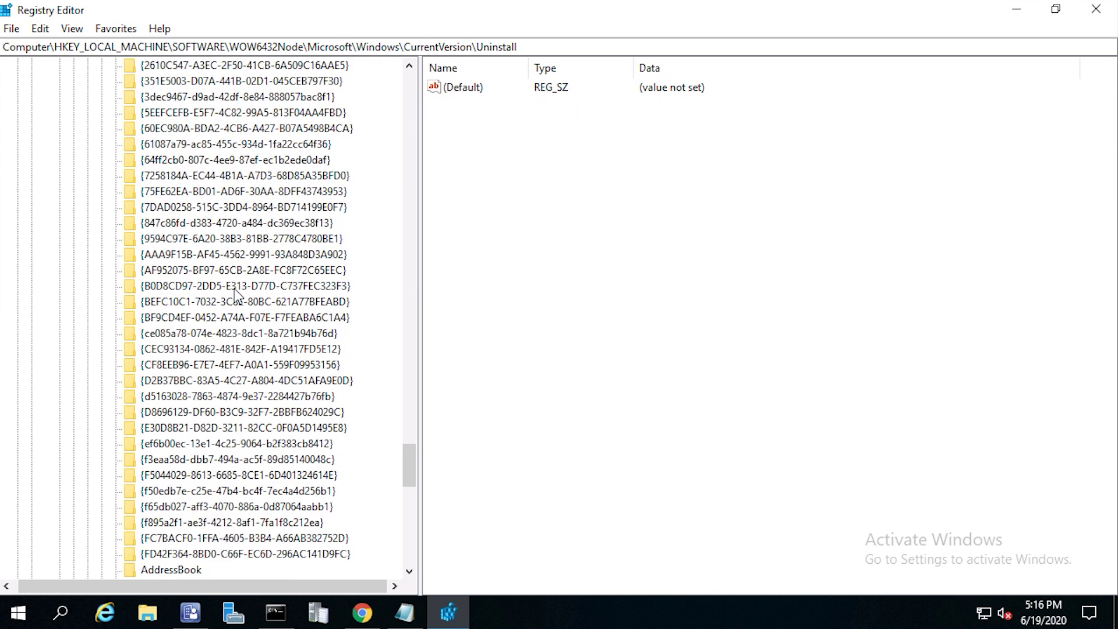
scroll(236, 294, down, 3)
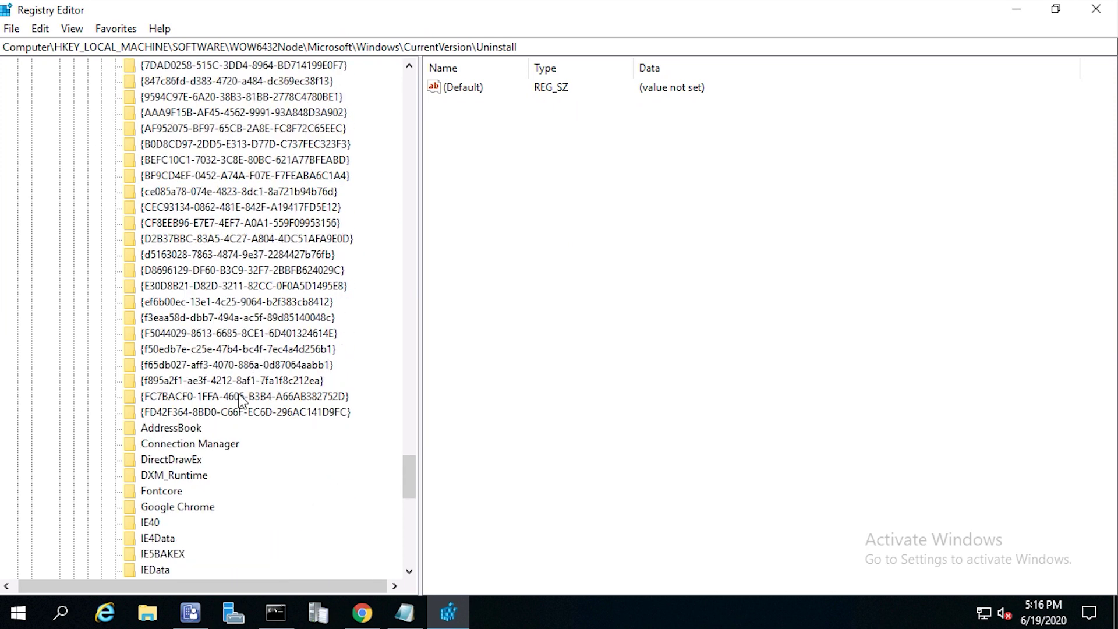
click(240, 397)
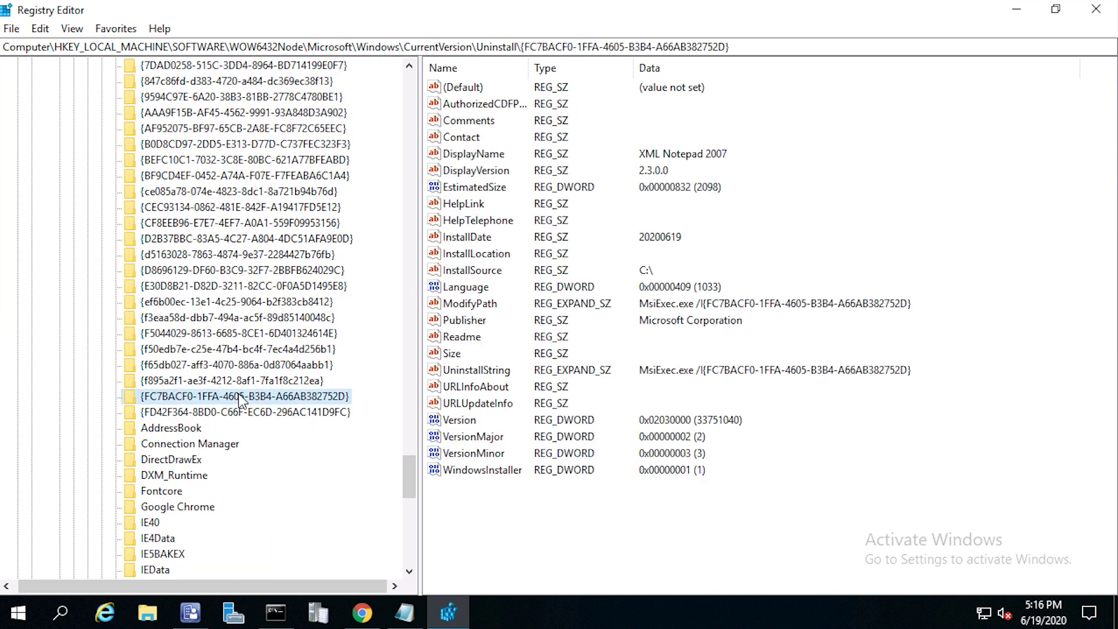
View the XML Notepad UninstallString data and compare it with the notes.
double_click(480, 372)
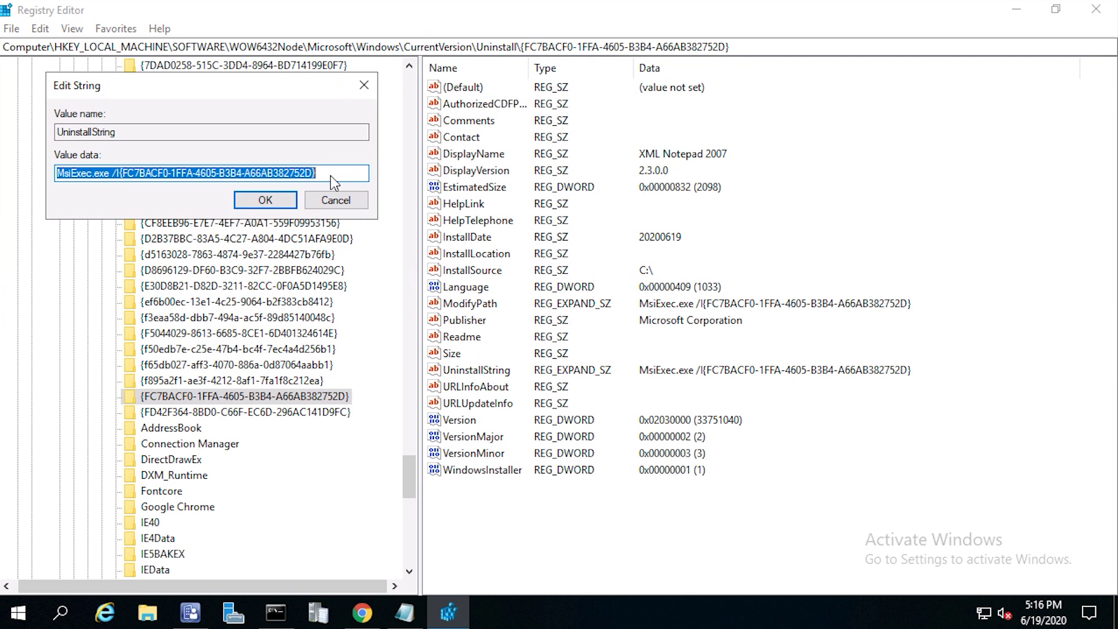
click(403, 619)
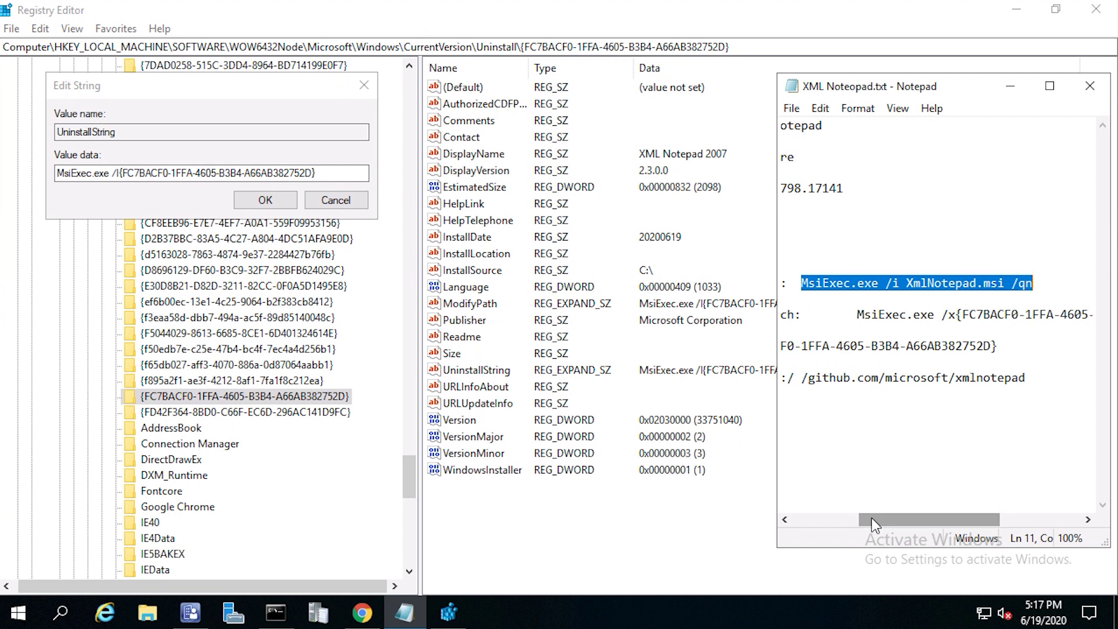
drag(870, 517, 984, 518)
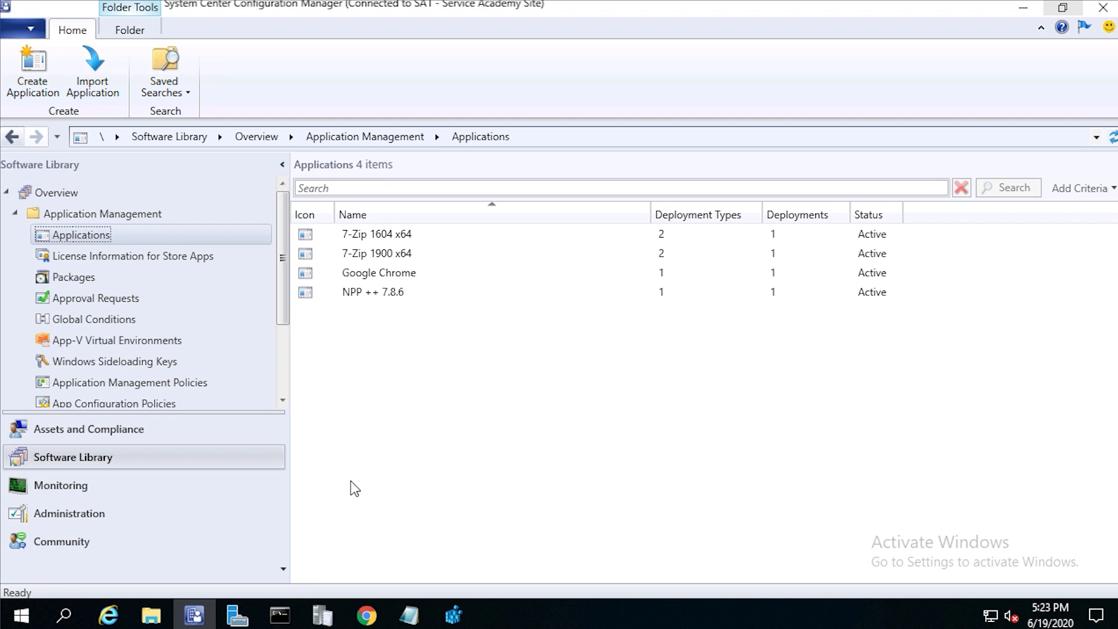
Run MsiExec.exe /i XmlNotepad.msi /qn as administrator and confirm XML Notepad 2007 is in Recently added.
click(279, 616)
click(410, 616)
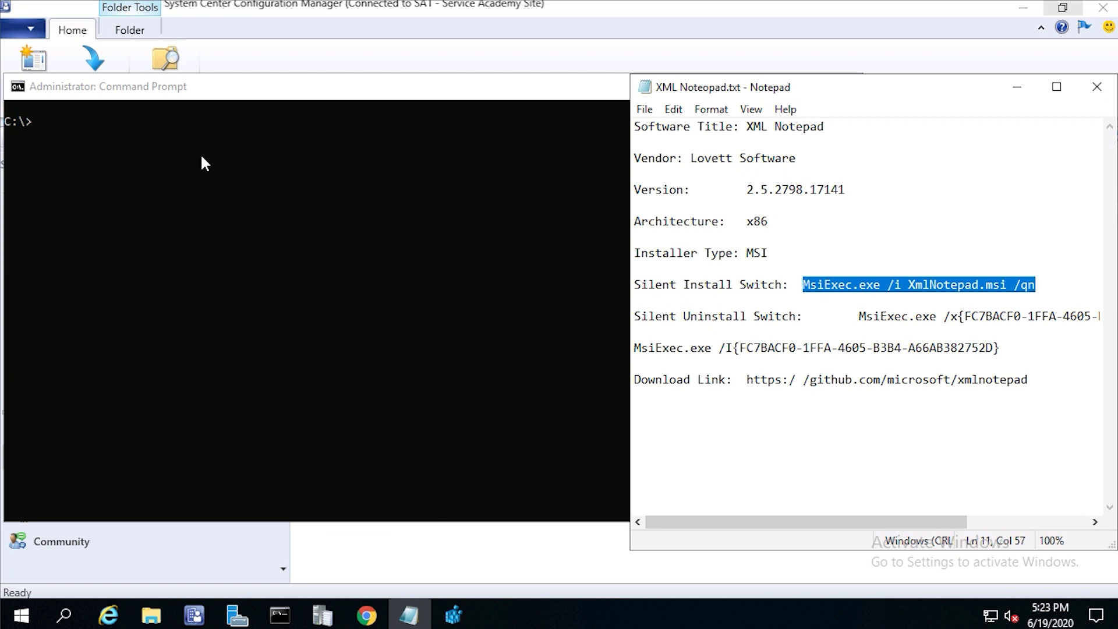
click(43, 126)
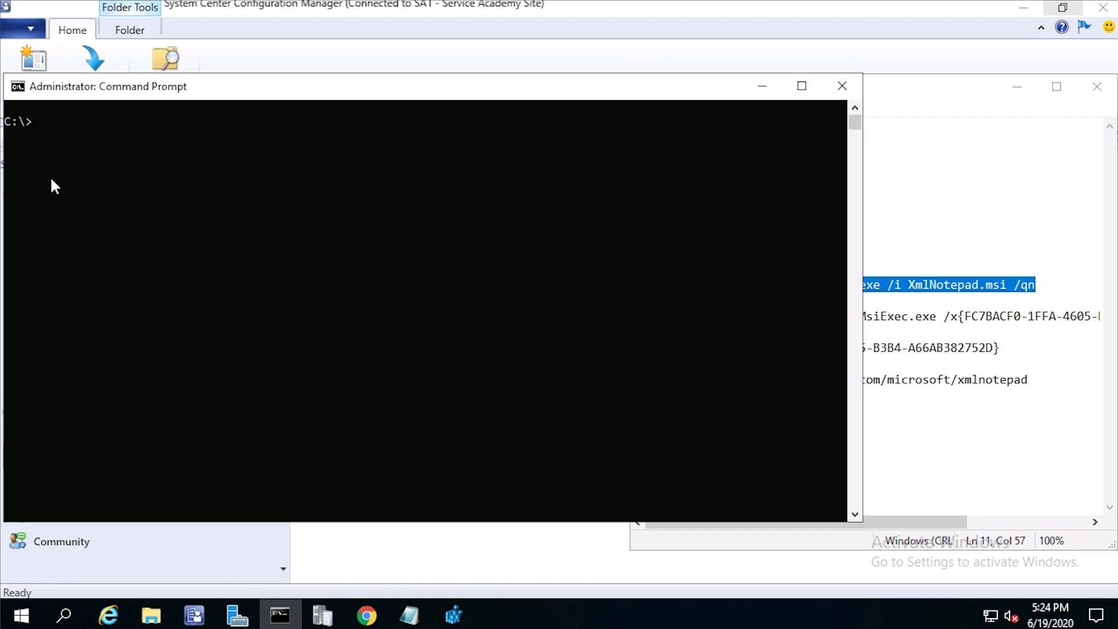
text(MsiExec.exe /x{FC7BACF0-1FFA-4605-B3B4-A66AB382752D} /qn)
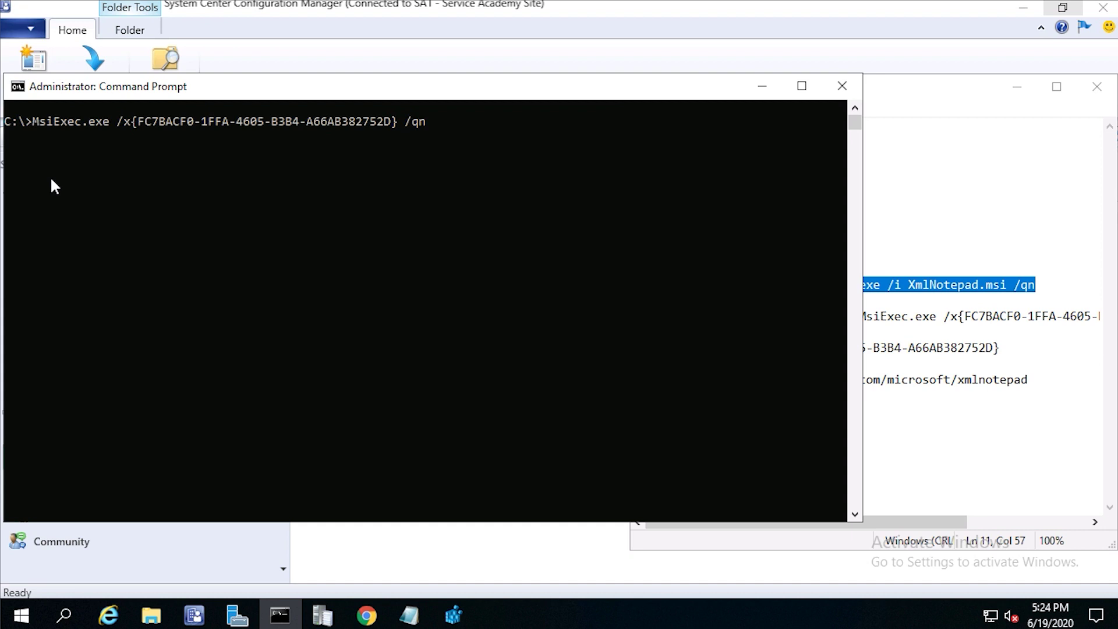
key(Up)
key(Up)
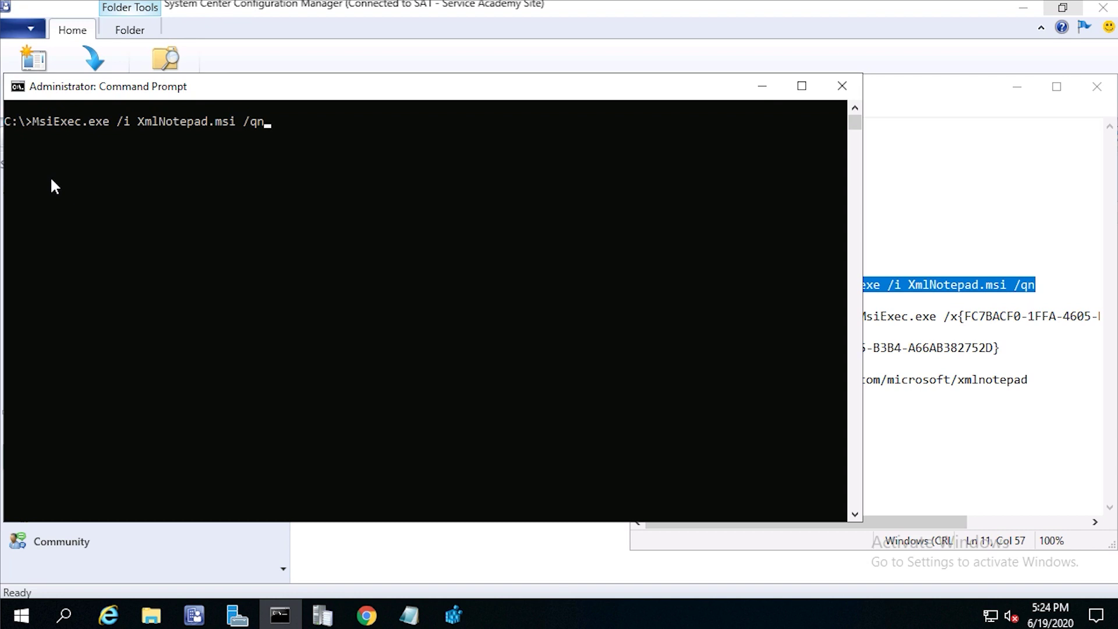
key(Return)
click(22, 619)
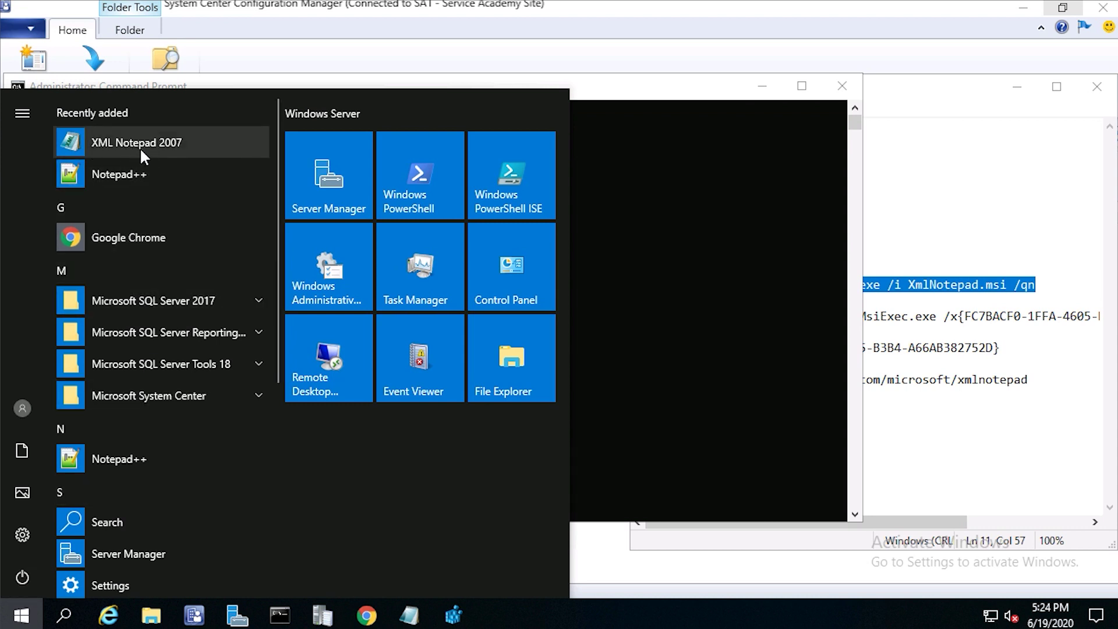
click(659, 272)
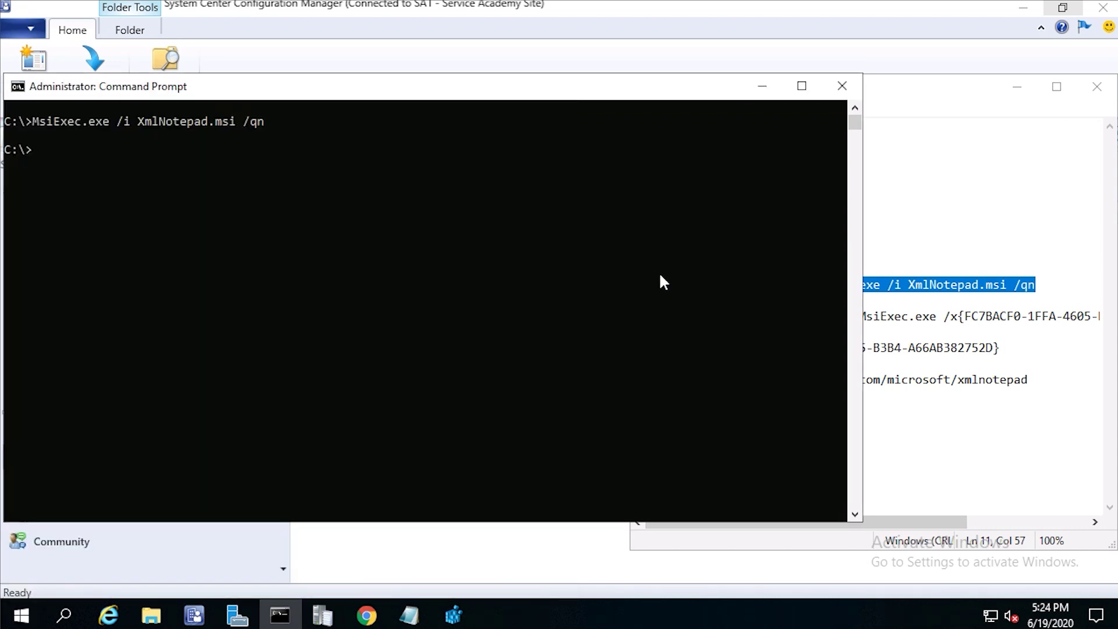
Run MsiExec.exe /x{FC7BACF0-1FFA-4605-B3B4-A66AB382752D} /qn and confirm XML Notepad left Recently added.
click(34, 165)
key(Up)
key(Up)
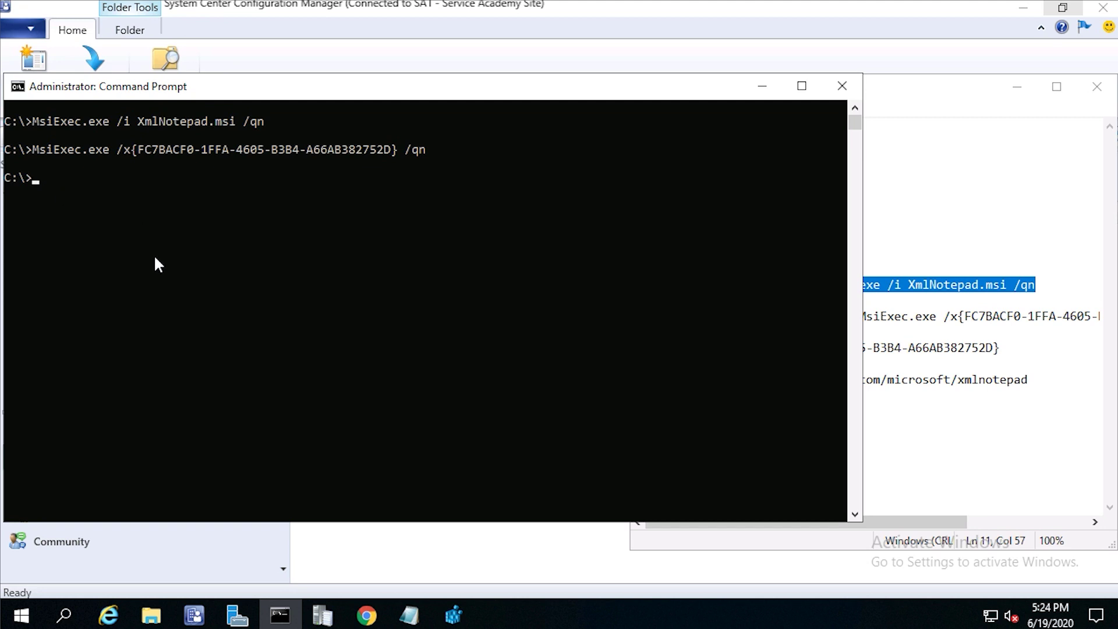
click(20, 617)
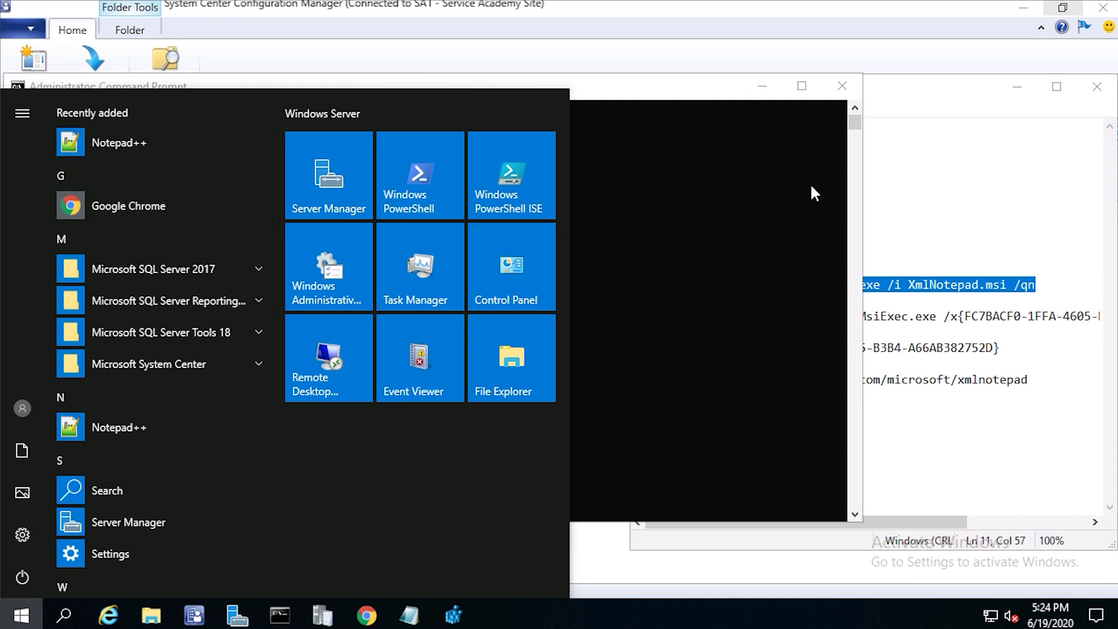
click(976, 164)
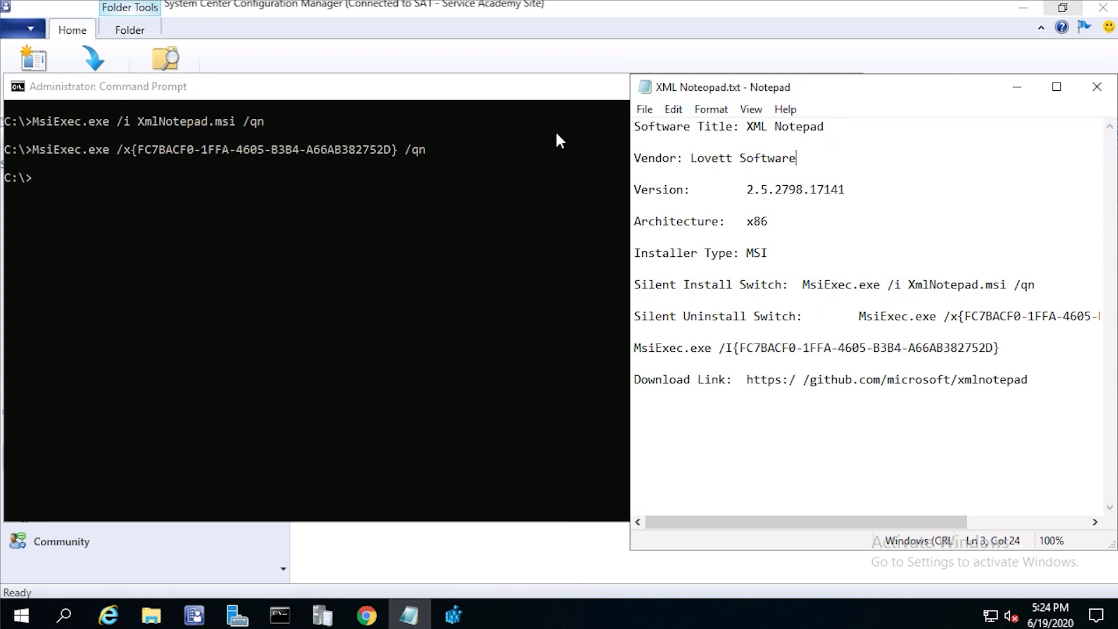
Put away the notes and Command Prompt, then open the Packages context menu in Software Library.
click(1016, 87)
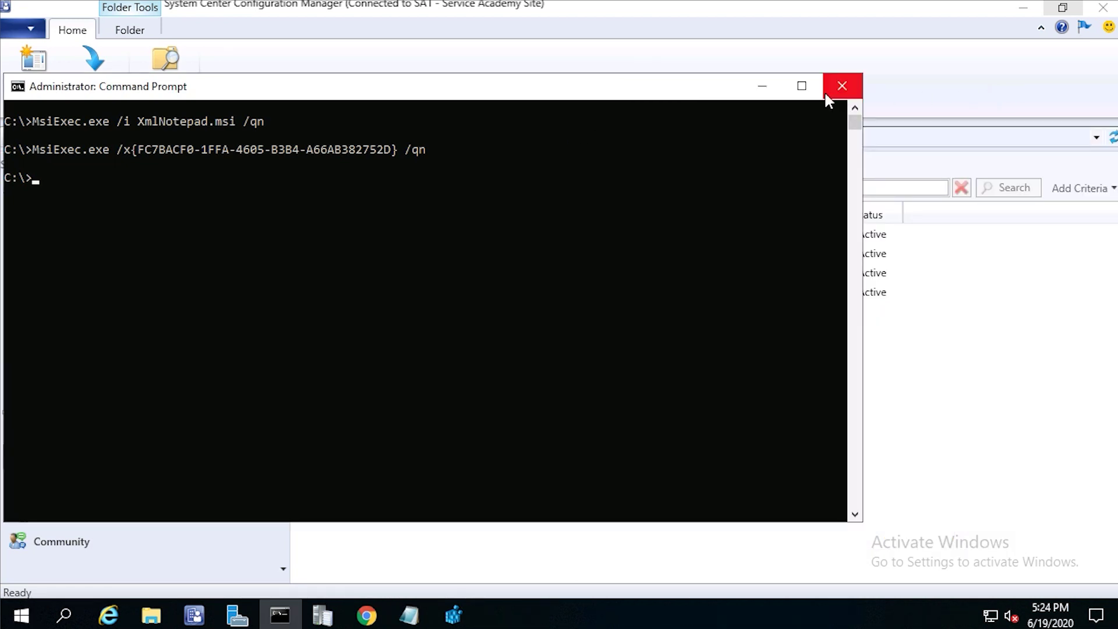
click(762, 86)
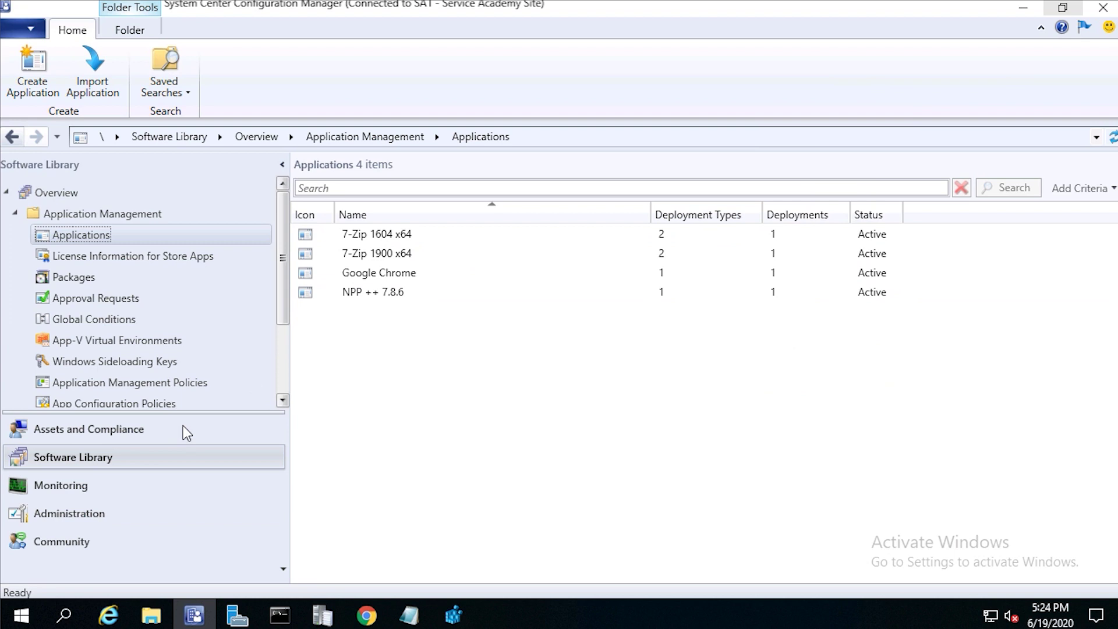
right_click(85, 238)
click(70, 283)
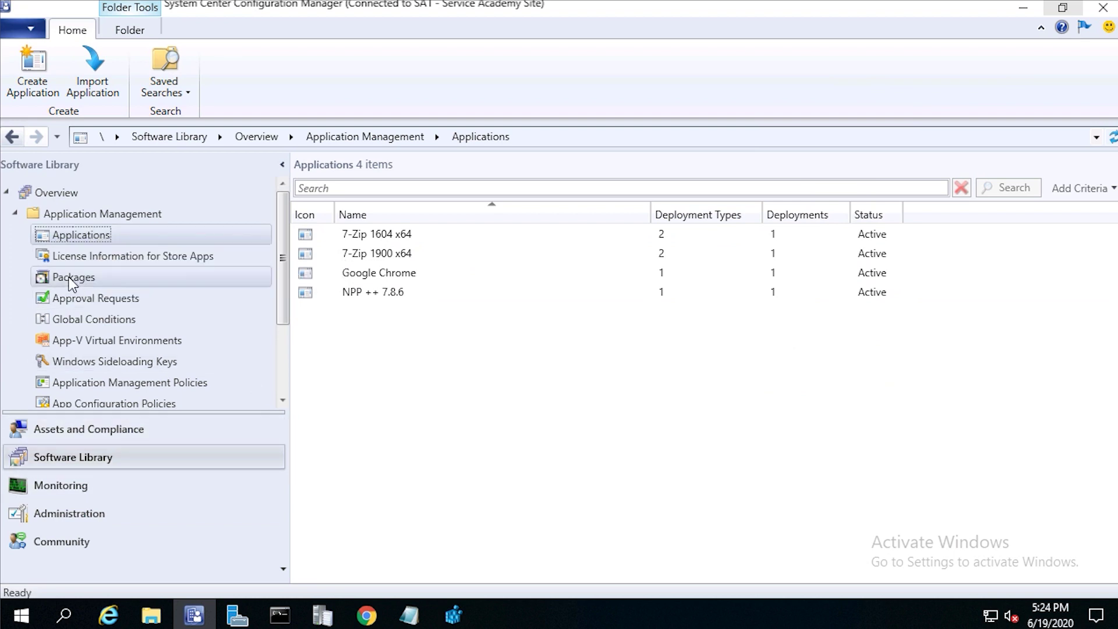
right_click(70, 282)
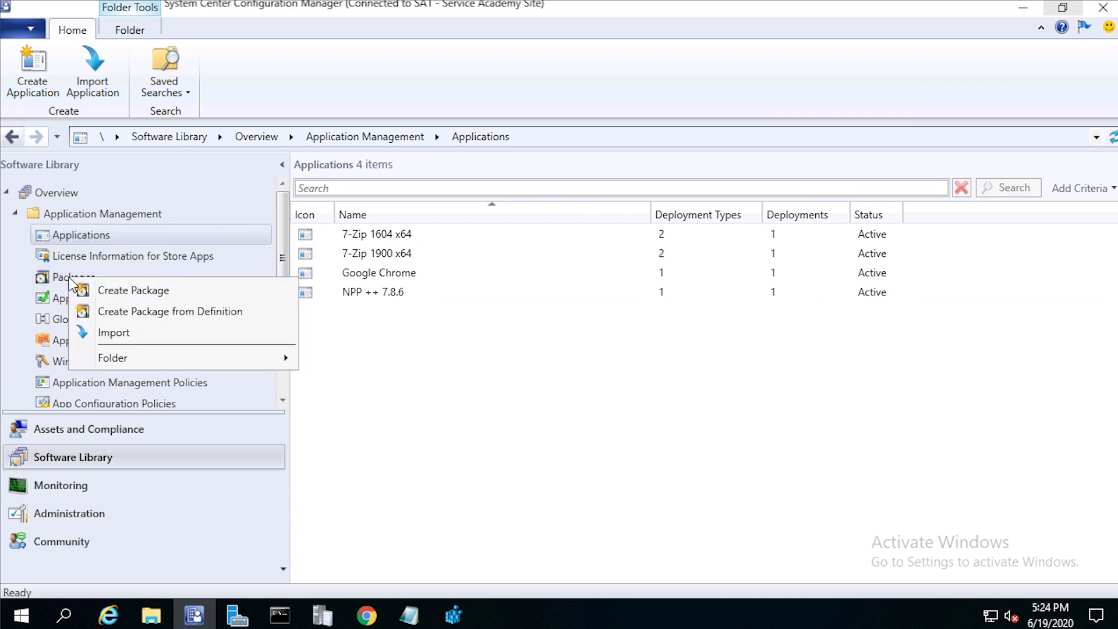
Start a new package named XML Notepad that contains source files.
click(159, 294)
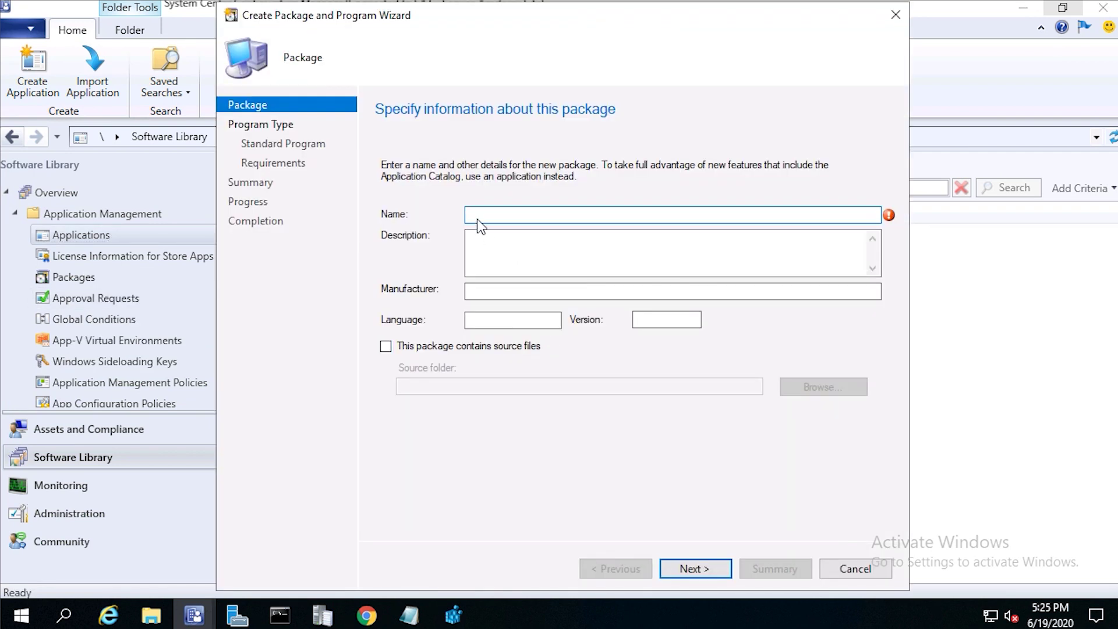
text(XM)
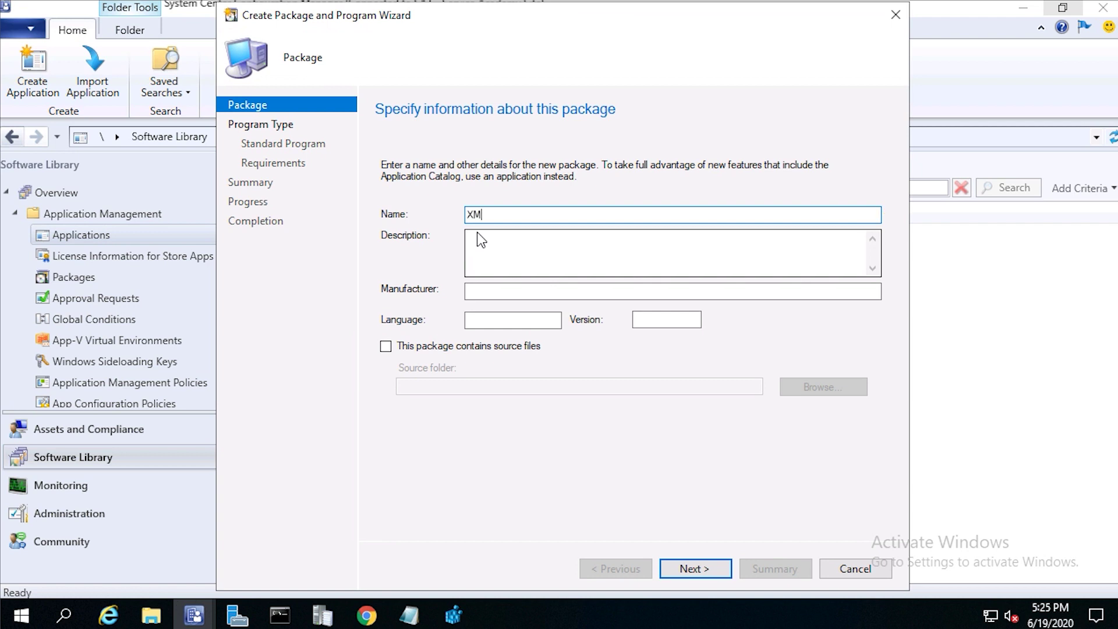
text(L Notepad)
click(390, 346)
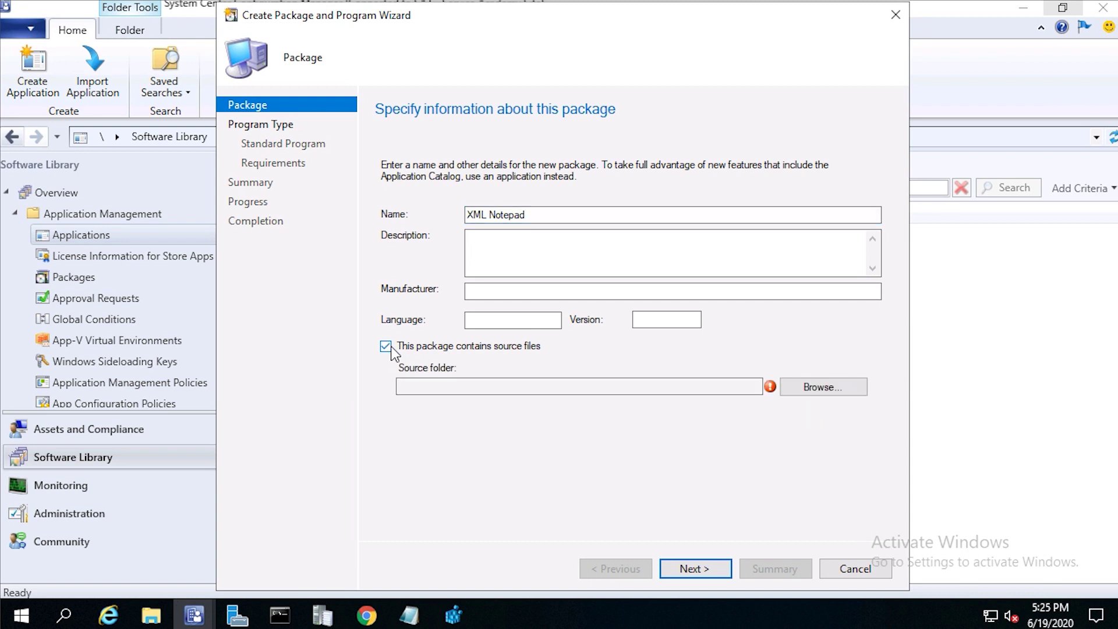
Set the package source folder to \\SASCCM01\software\XML Notepad_MSI x32 and continue.
click(799, 388)
click(458, 368)
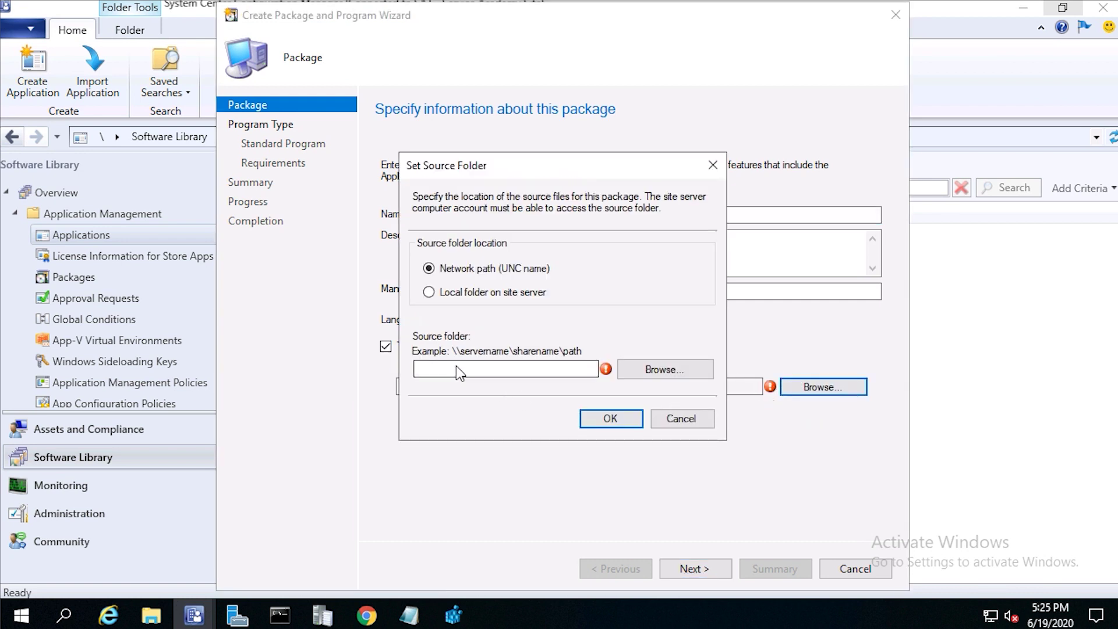
text(\\)
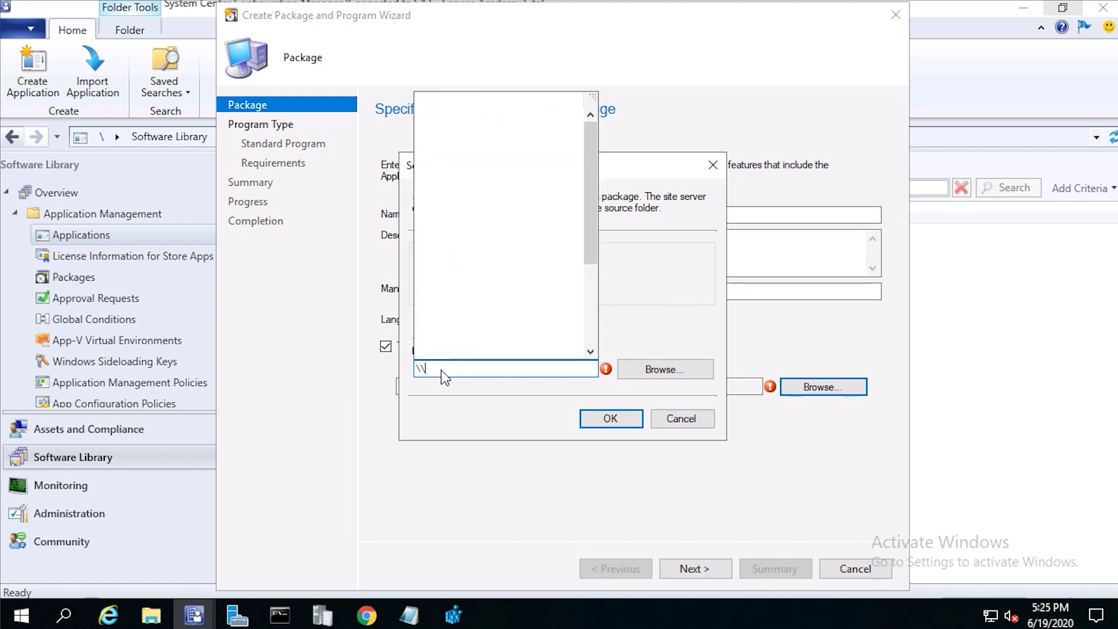
text(SASCCM)
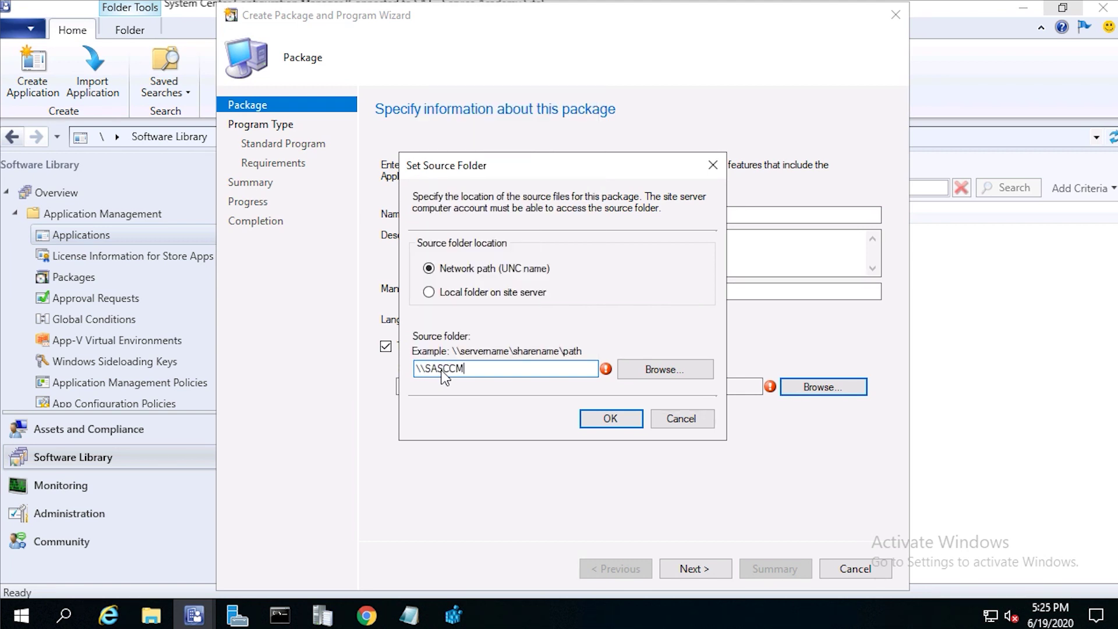
text(01\)
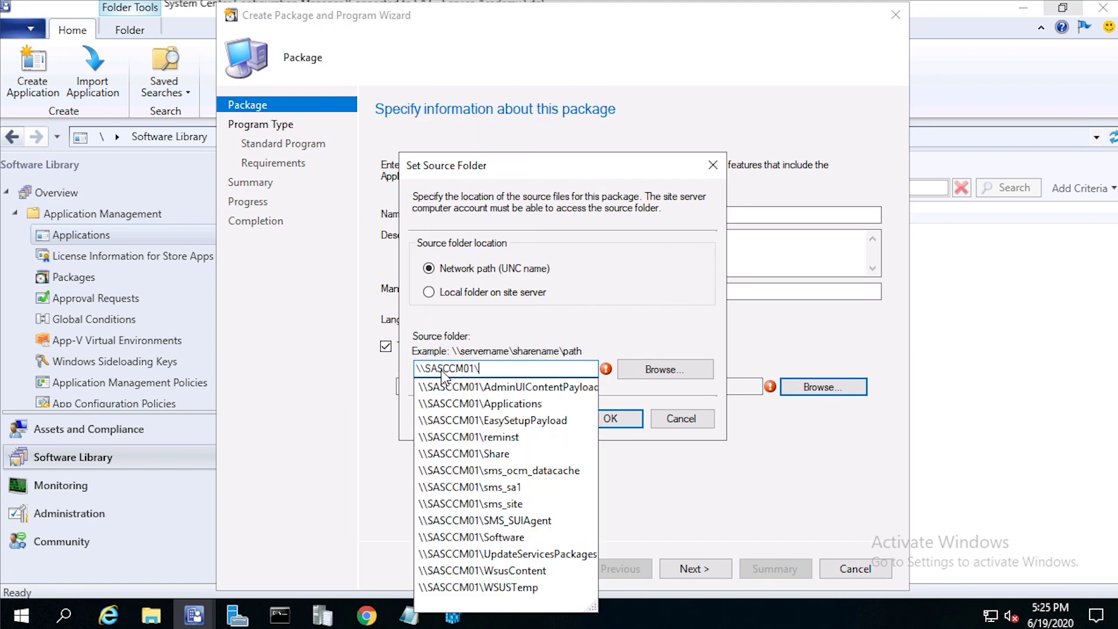
text(software)
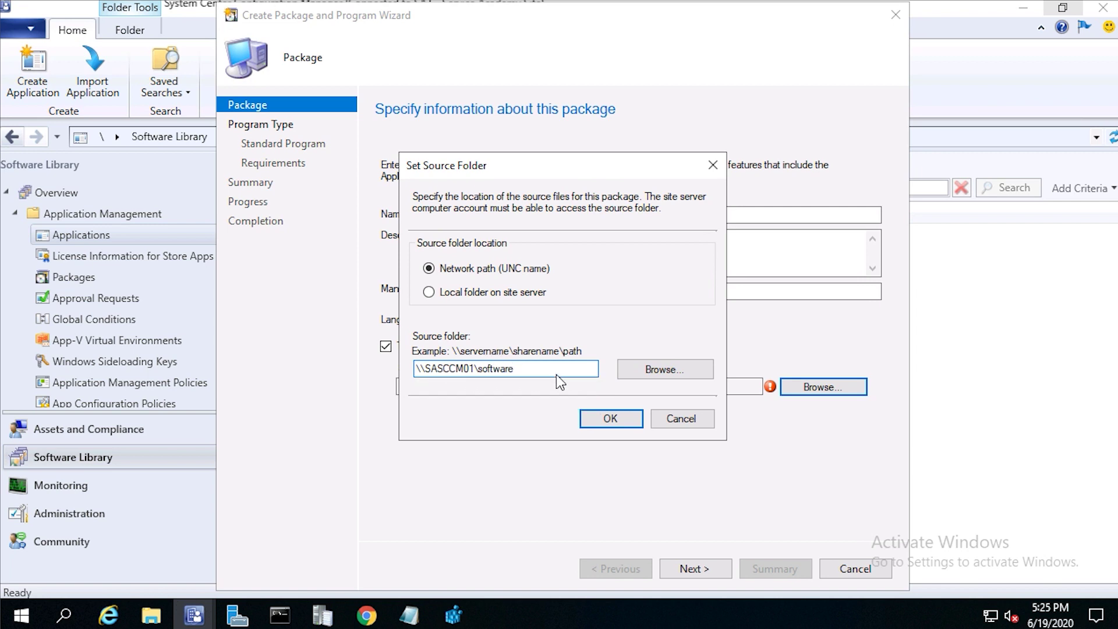
click(644, 371)
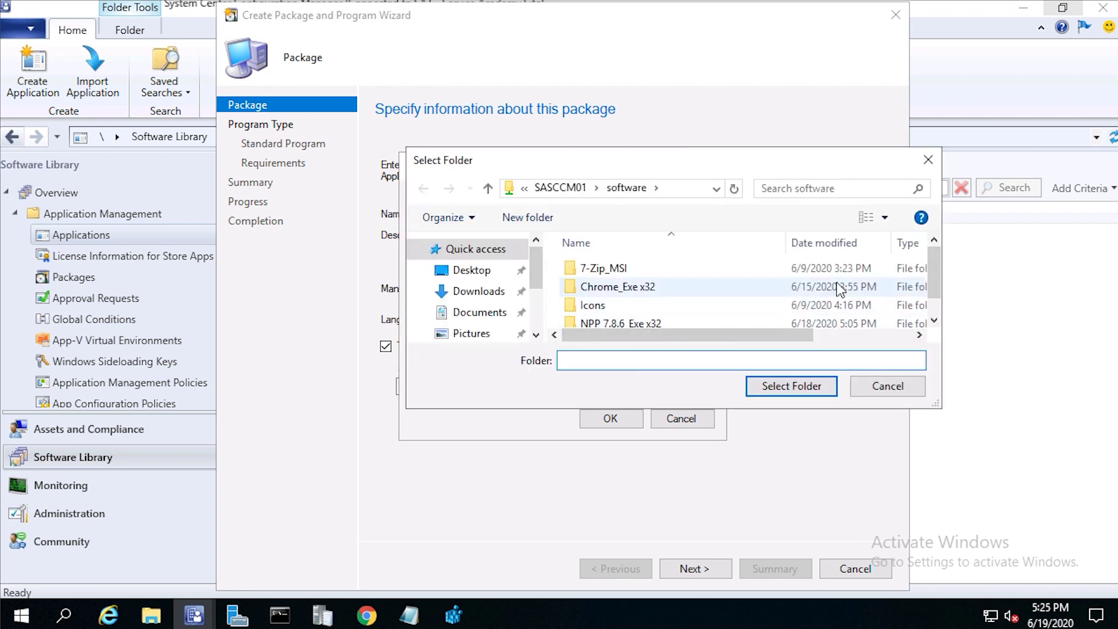
drag(932, 268, 926, 289)
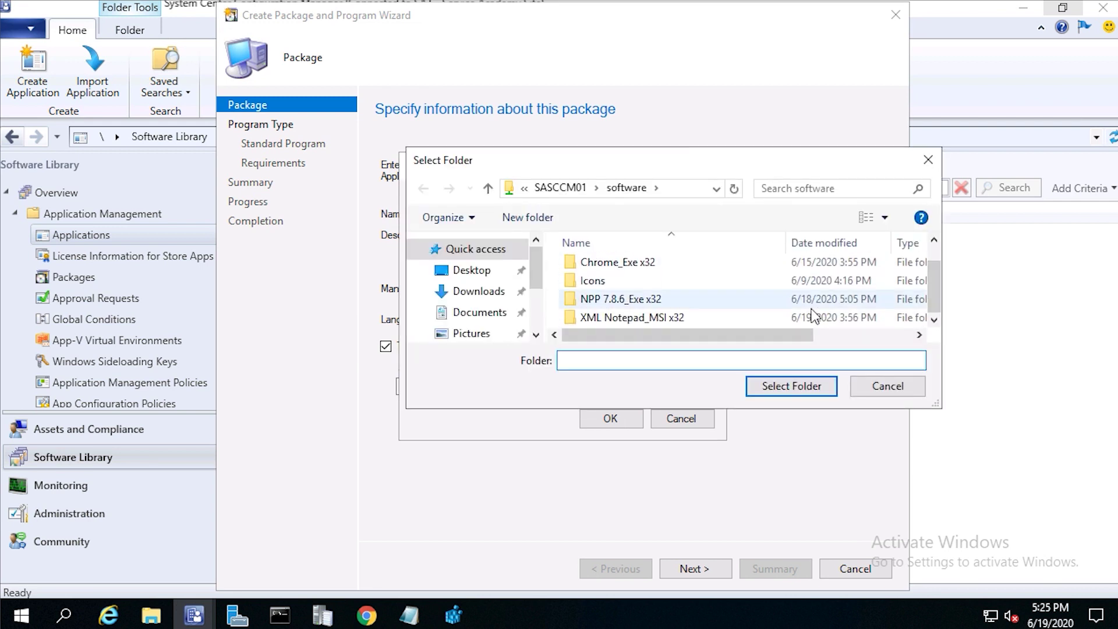
click(669, 321)
click(771, 387)
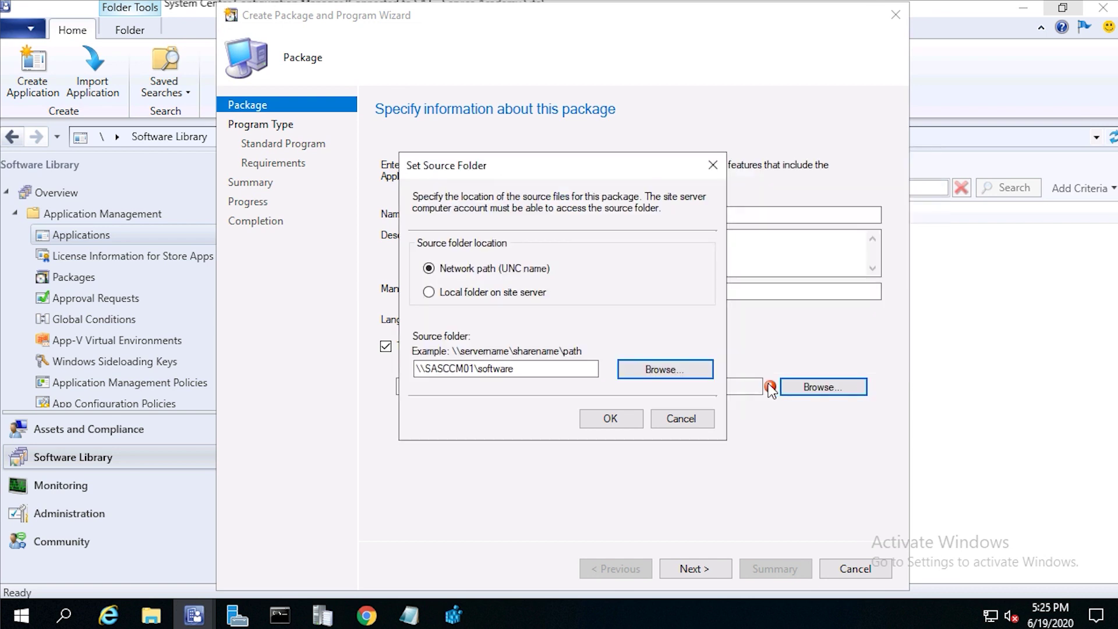
click(620, 425)
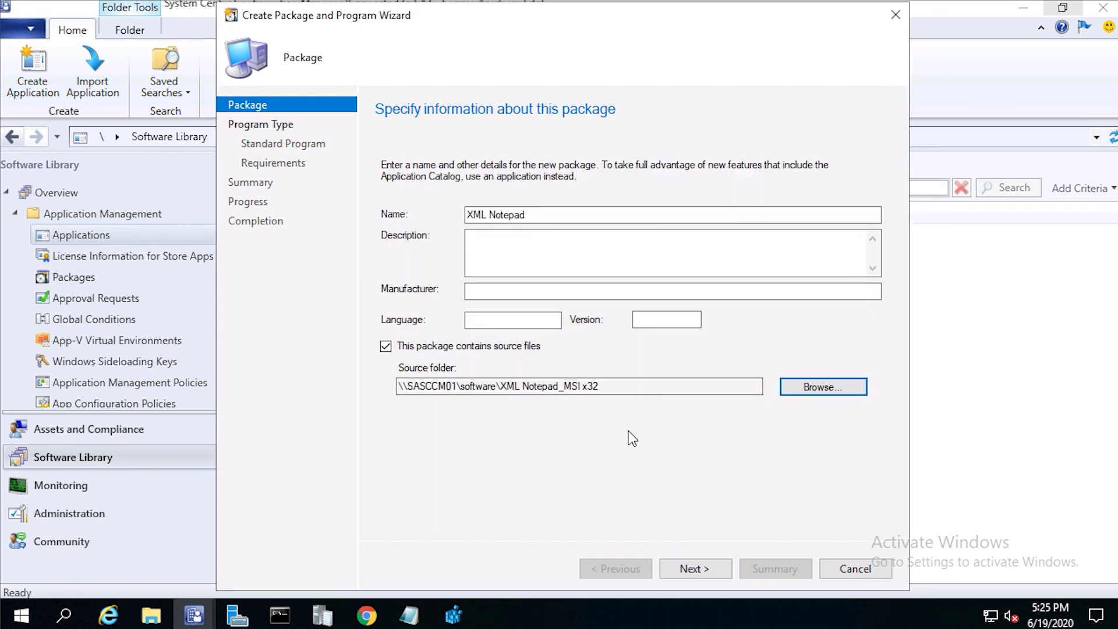
click(703, 574)
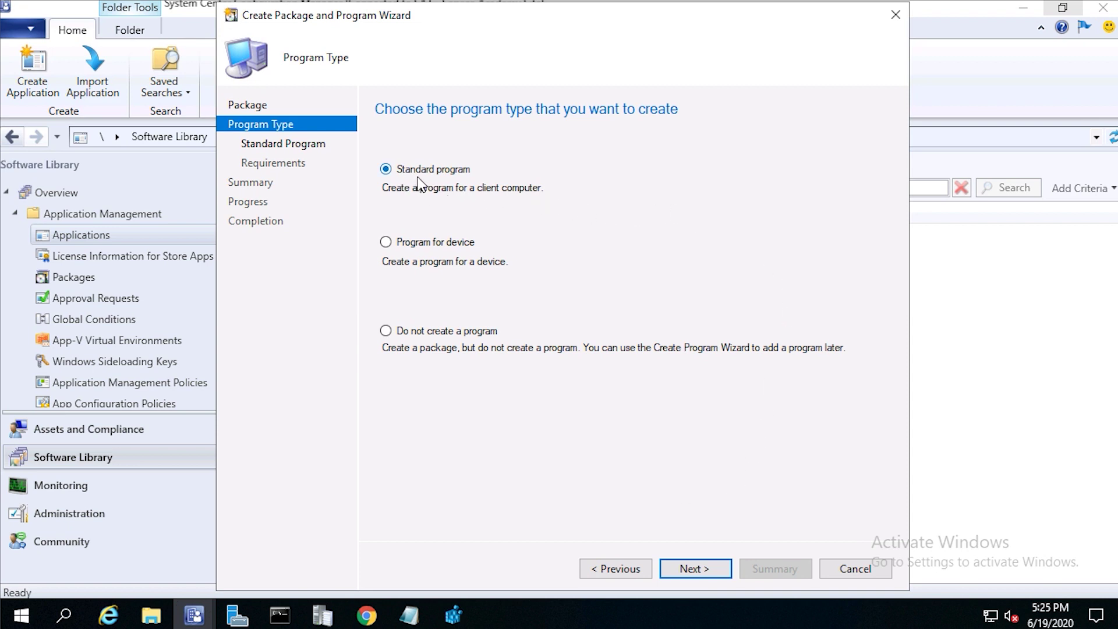
Name the standard program 'XML Notepad - Install' and paste the silent install command from the notes.
click(688, 571)
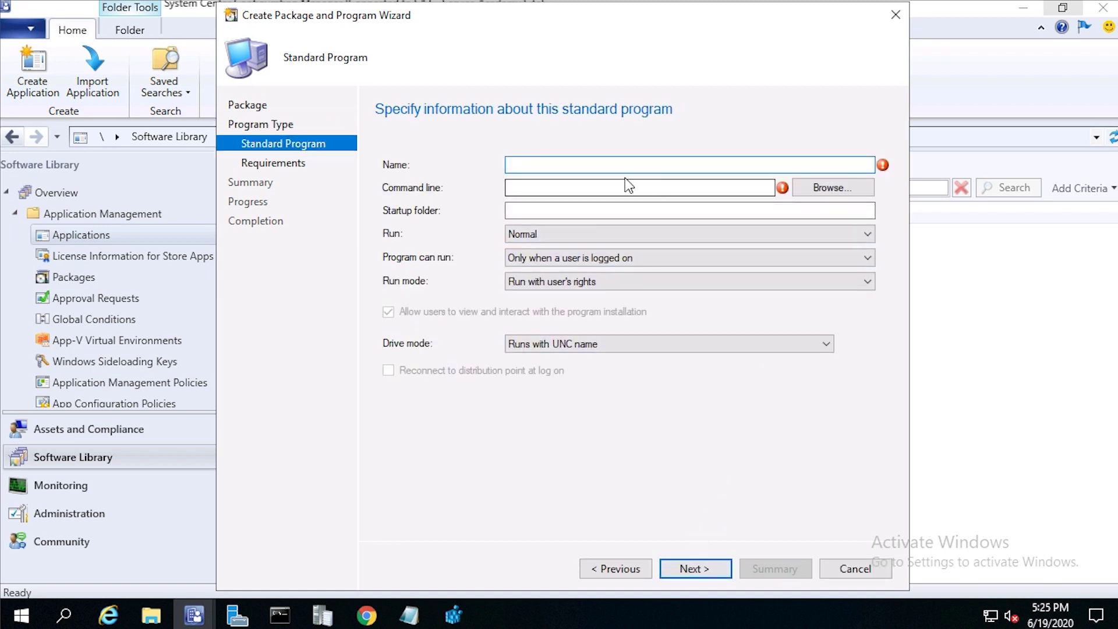
click(535, 172)
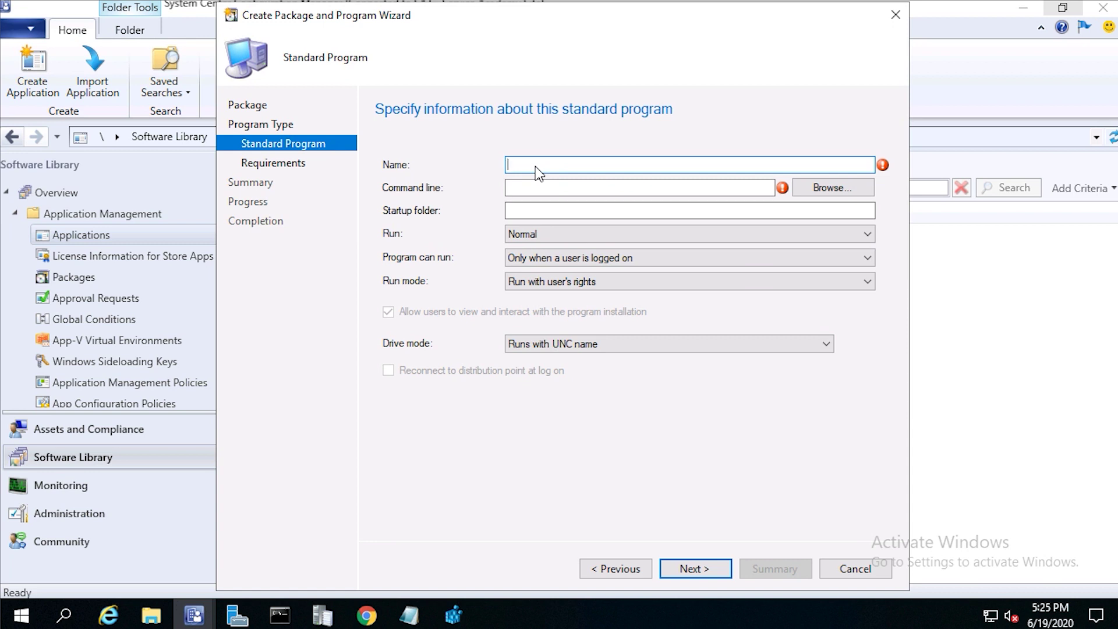
text(XML Notepad - Install)
click(543, 187)
key(alt+Tab)
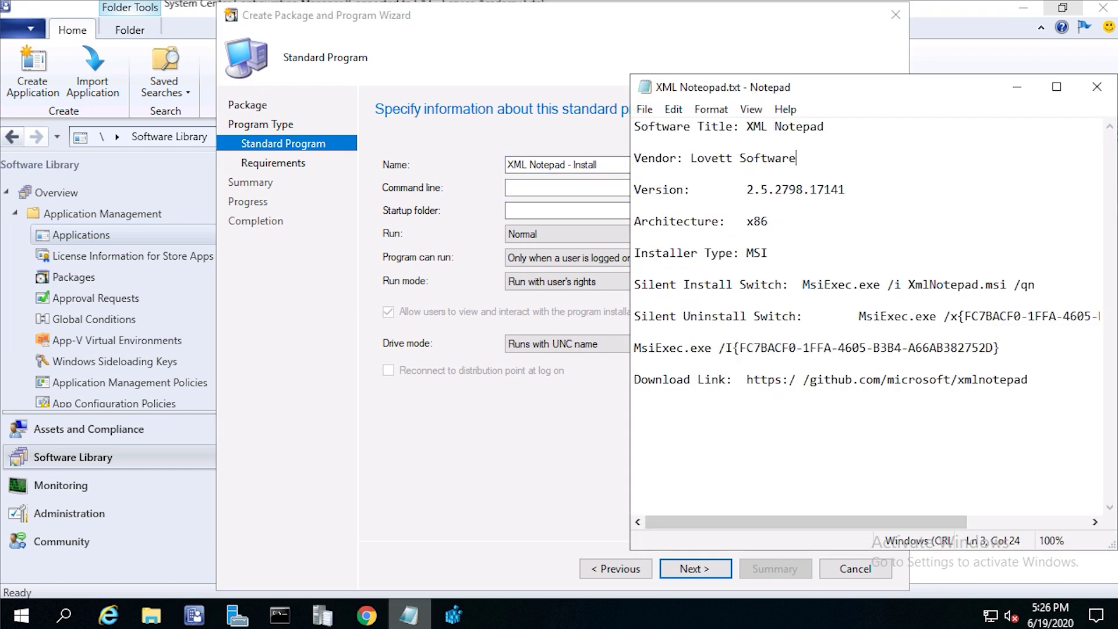
drag(802, 286, 1050, 294)
key(ctrl+c)
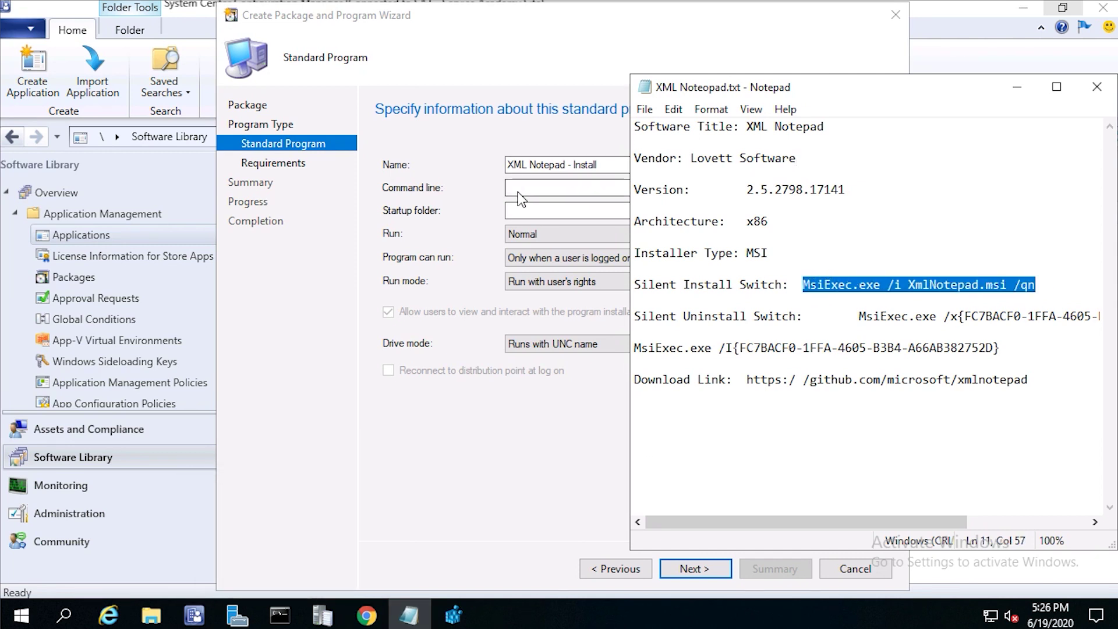
click(527, 190)
key(ctrl+v)
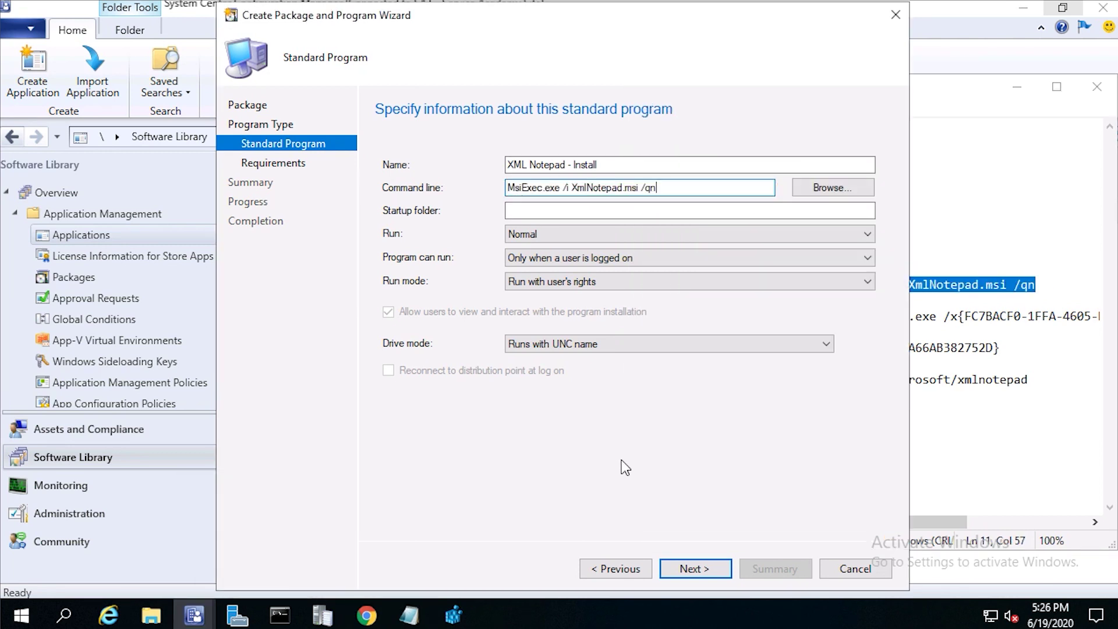
Make the program run Hidden, whether or not a user is logged on.
click(654, 234)
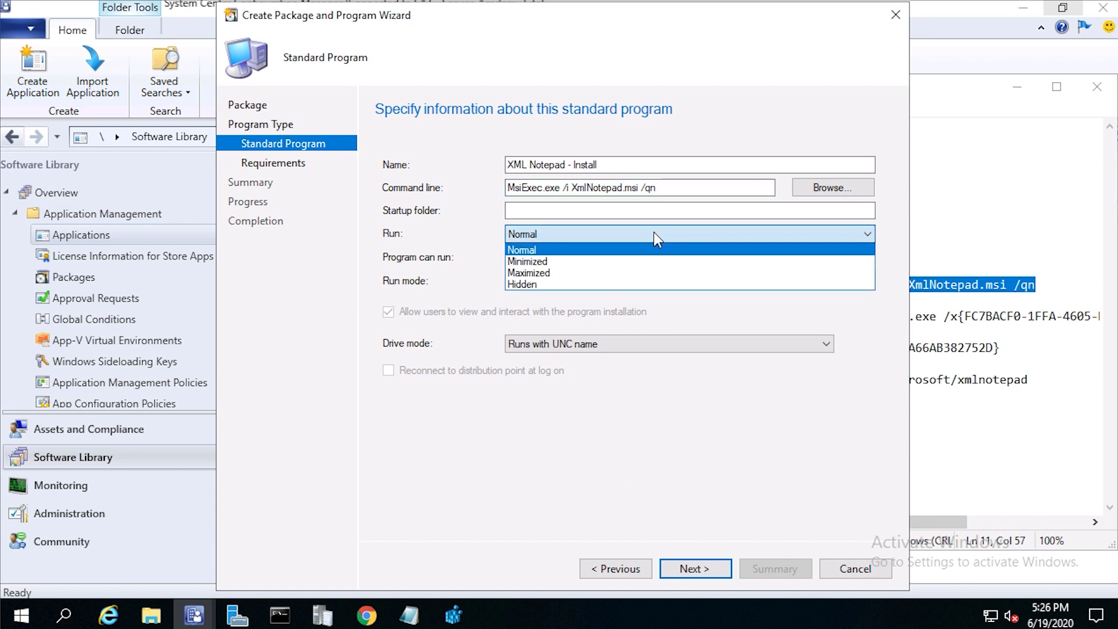
click(589, 284)
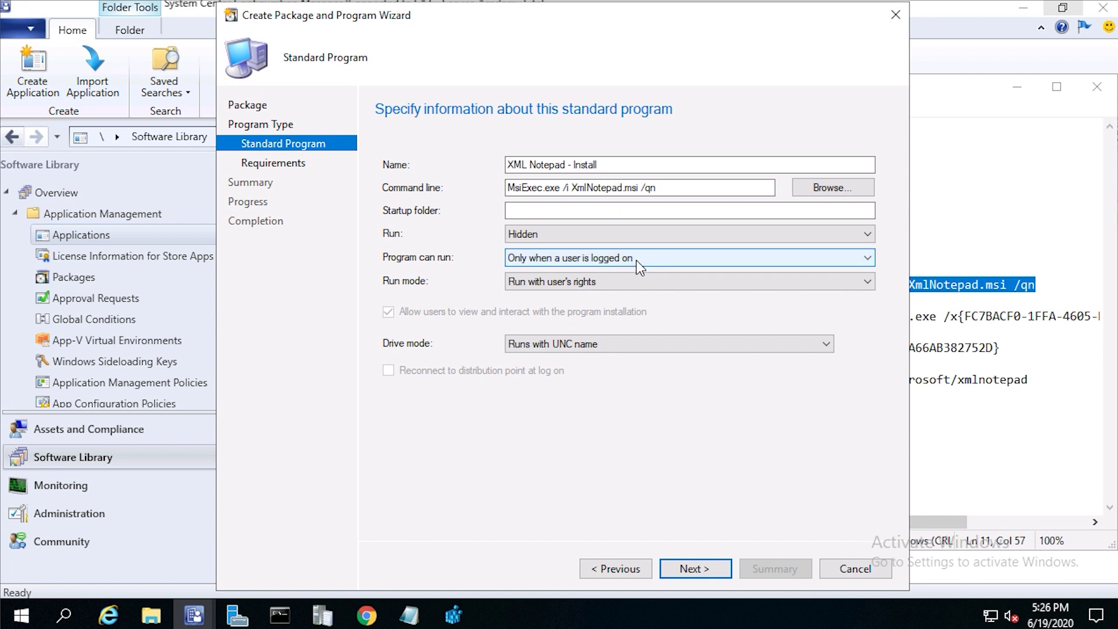
click(660, 257)
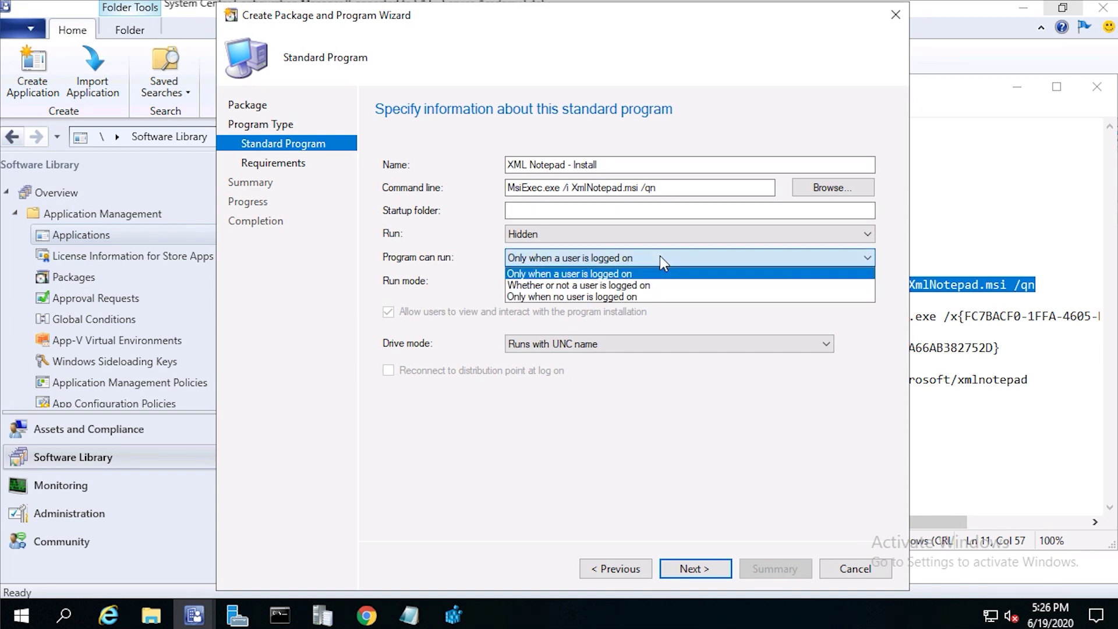
click(635, 285)
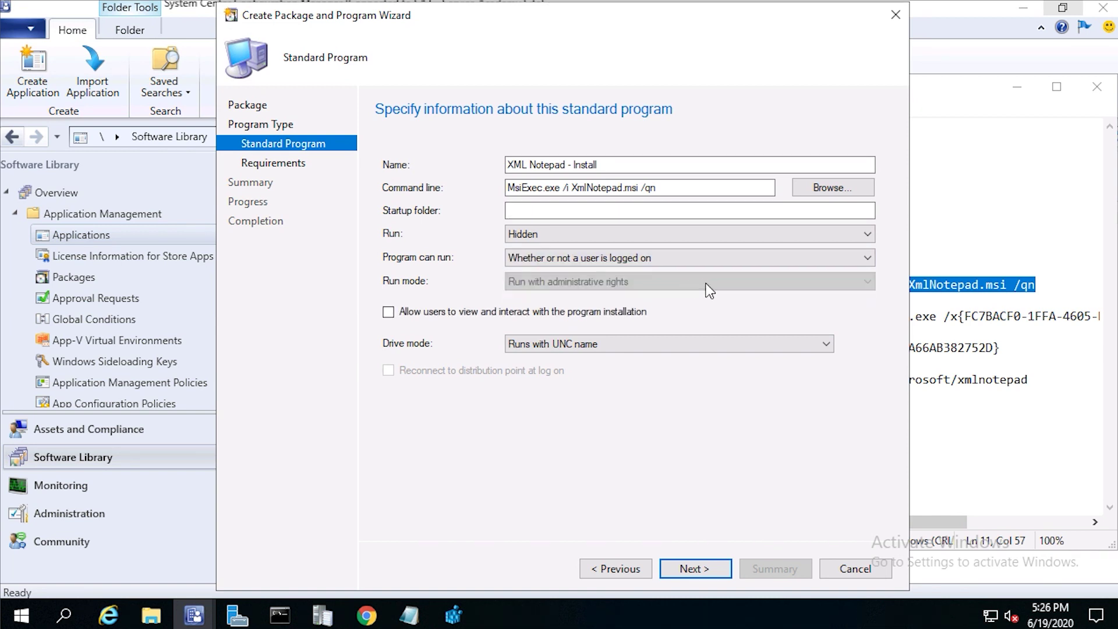
click(689, 568)
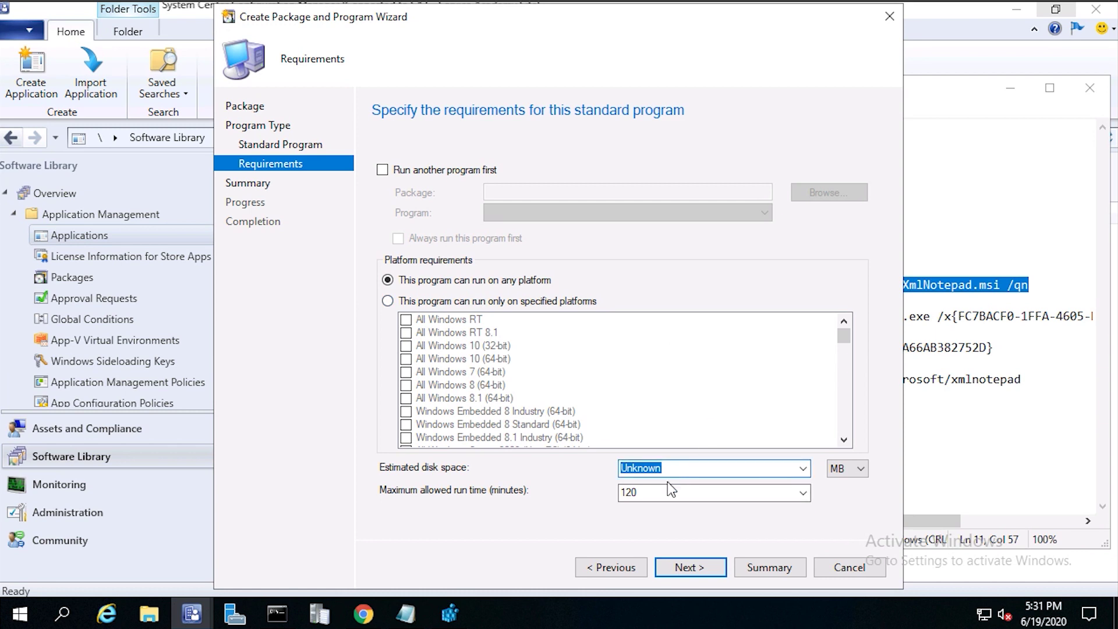
Set 10 MB estimated disk space and 15-minute maximum run time, then complete the wizard.
text(10)
key(Tab)
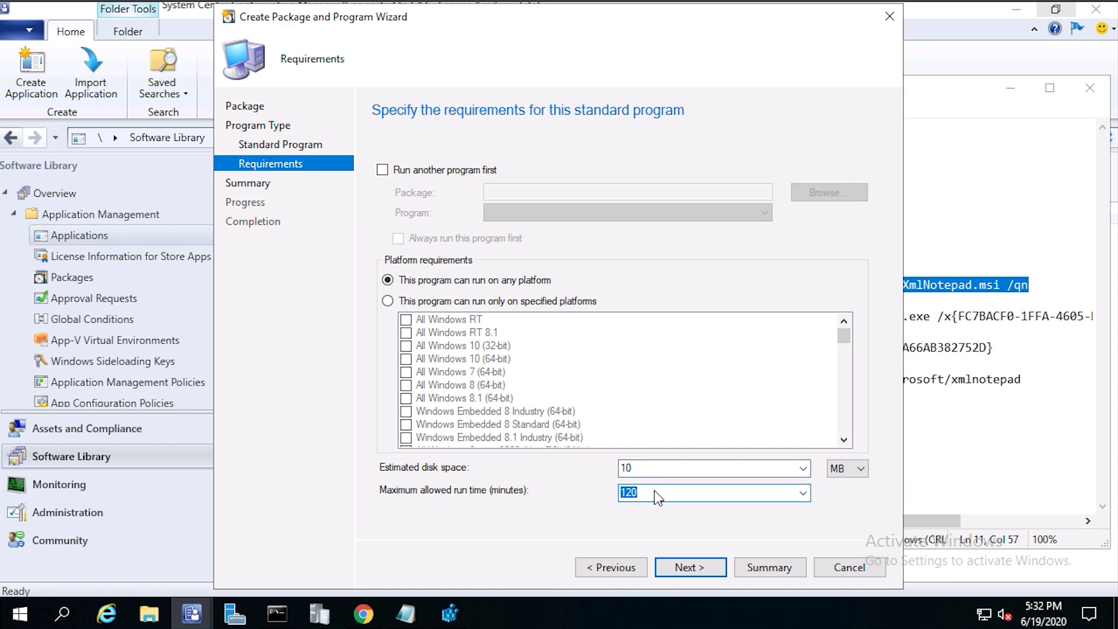
text(15)
click(690, 567)
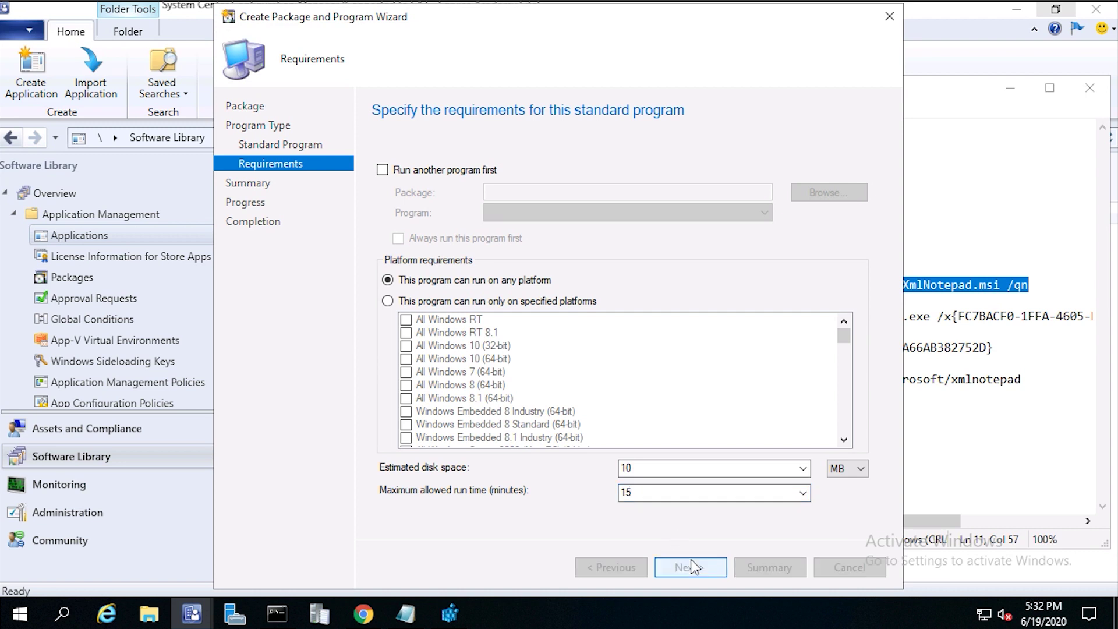
click(690, 567)
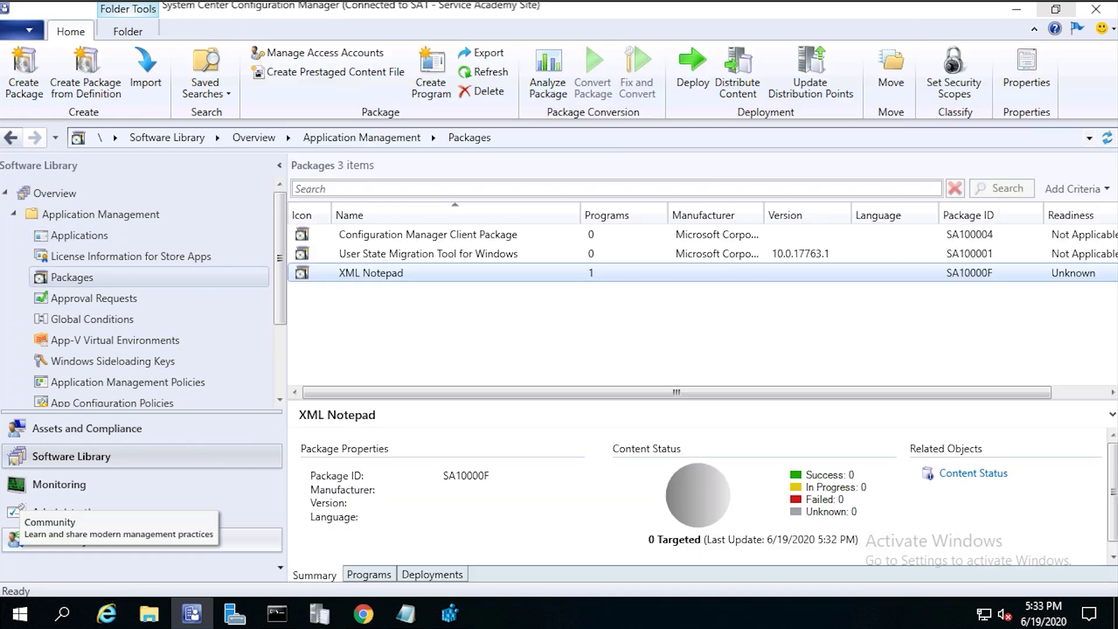
Distribute the XML Notepad package content to distribution point SASCCM01.SERVERACADEMY.COM.
right_click(406, 275)
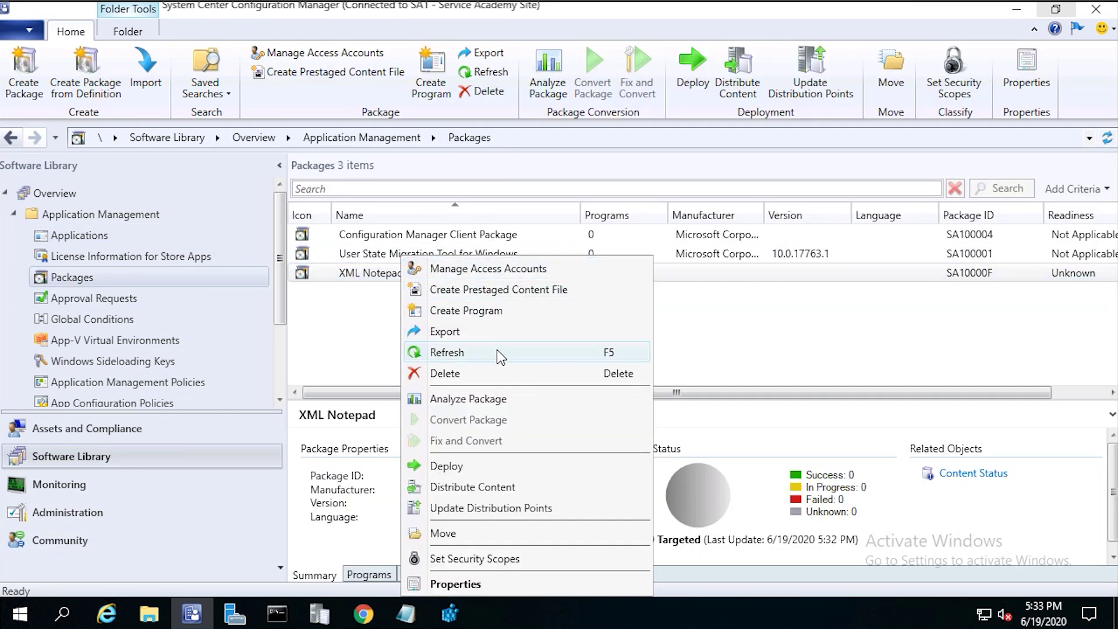
click(464, 492)
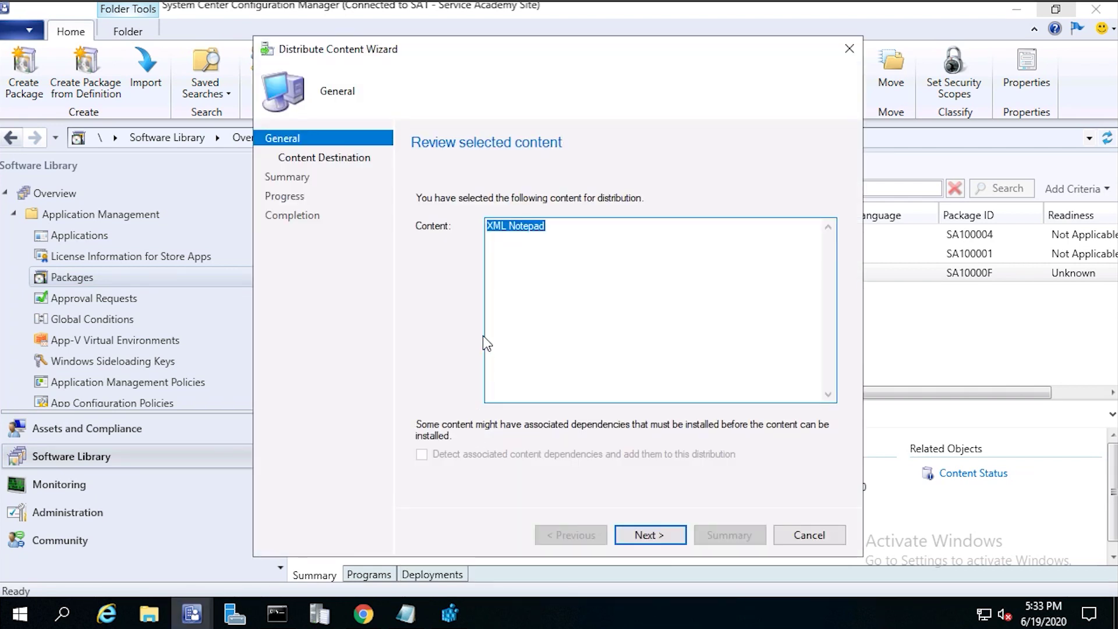
click(638, 535)
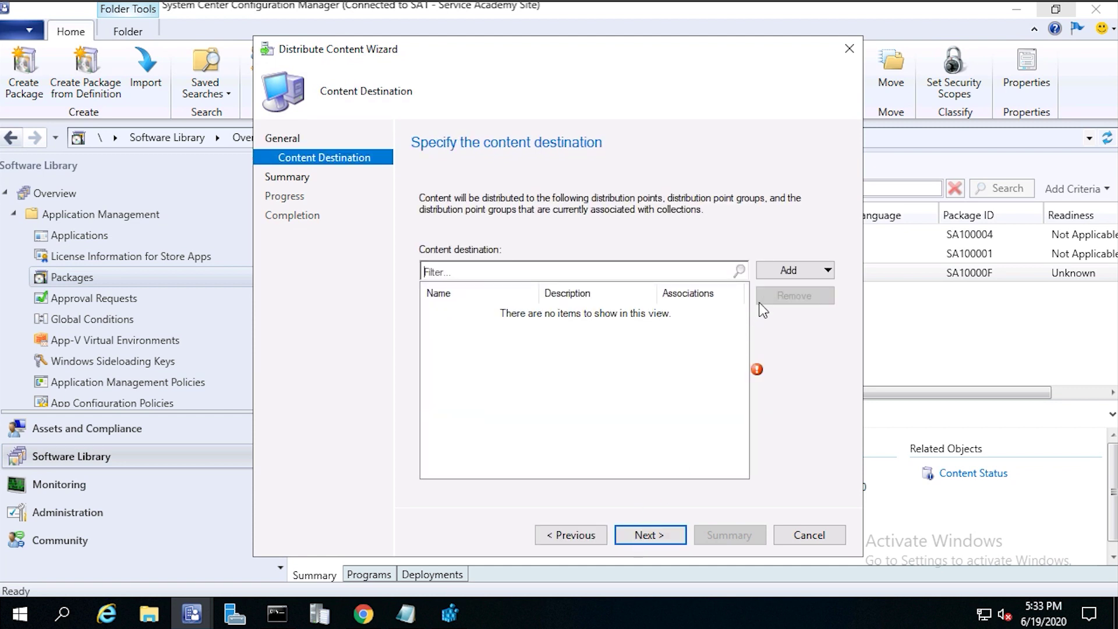
click(798, 273)
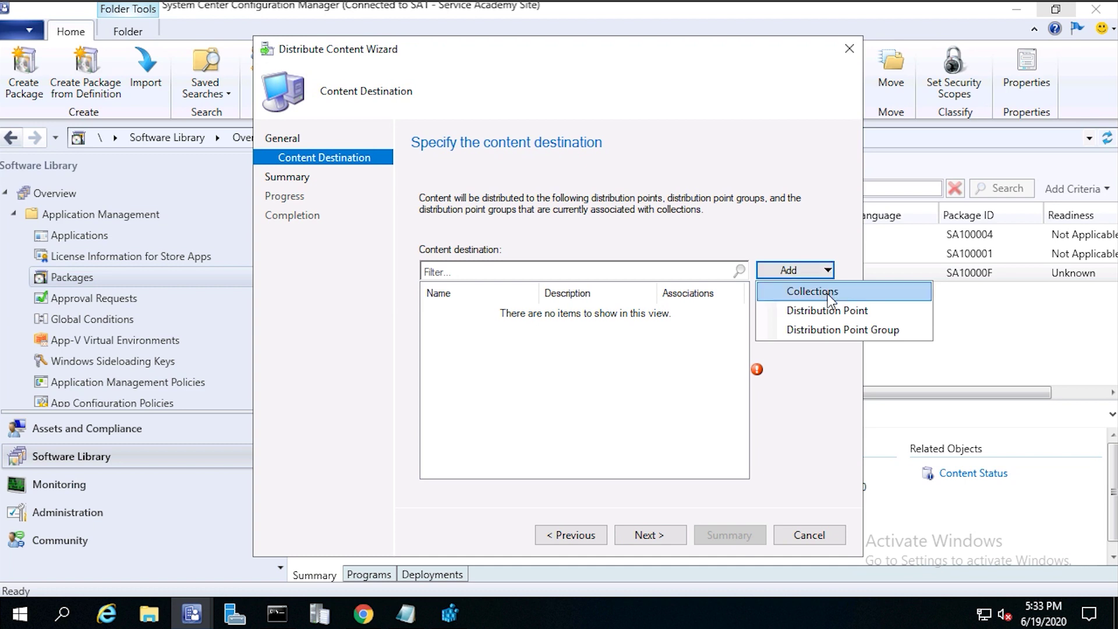
click(829, 312)
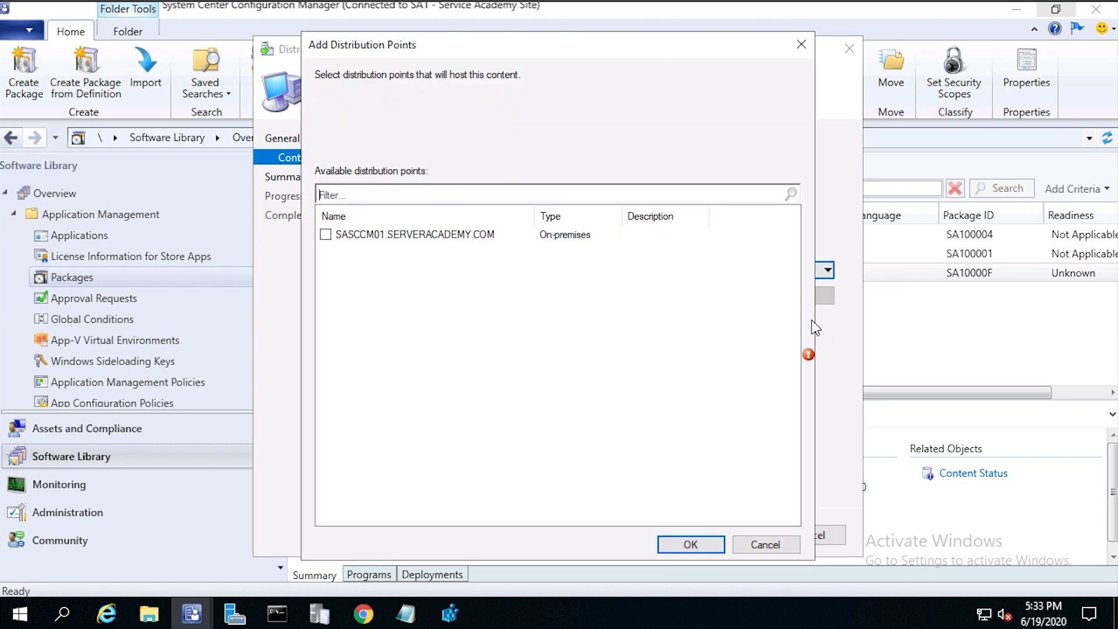
click(328, 235)
click(675, 544)
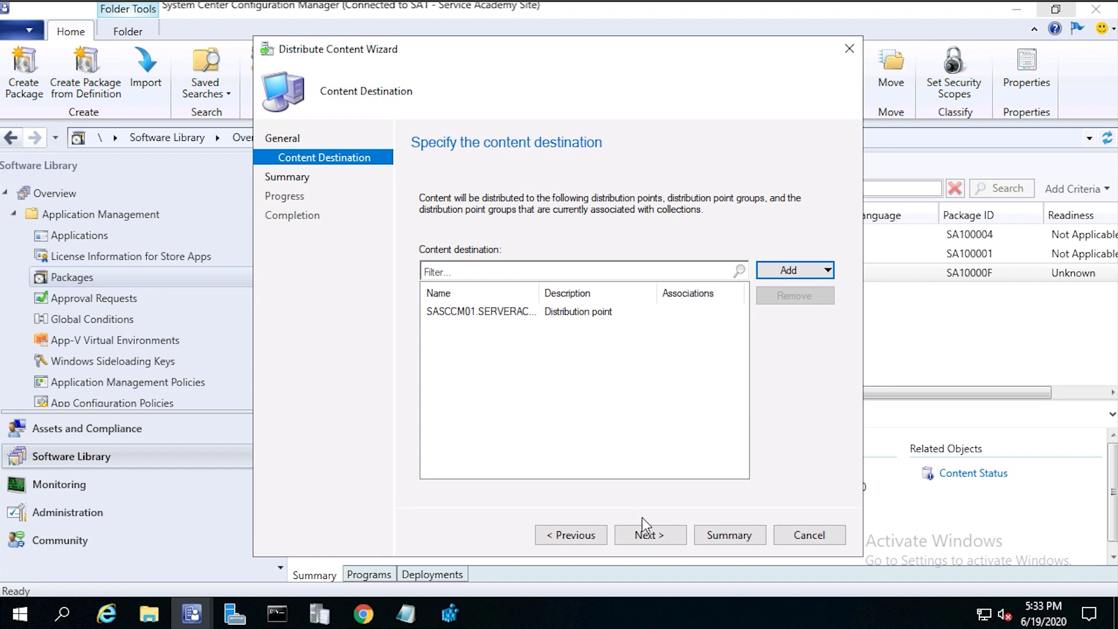
click(646, 535)
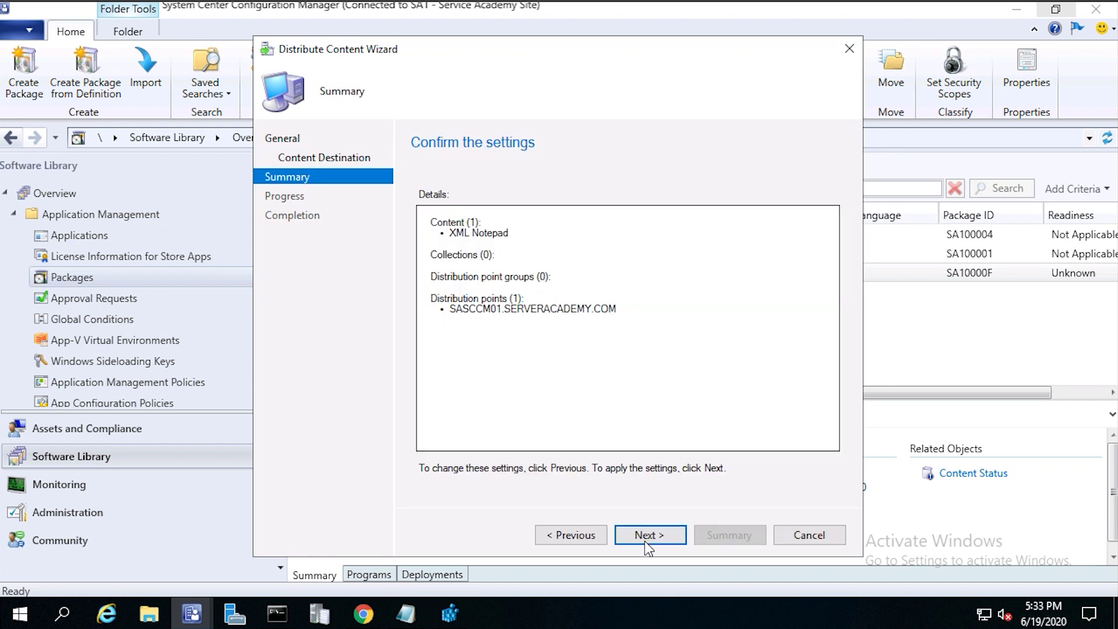
click(644, 537)
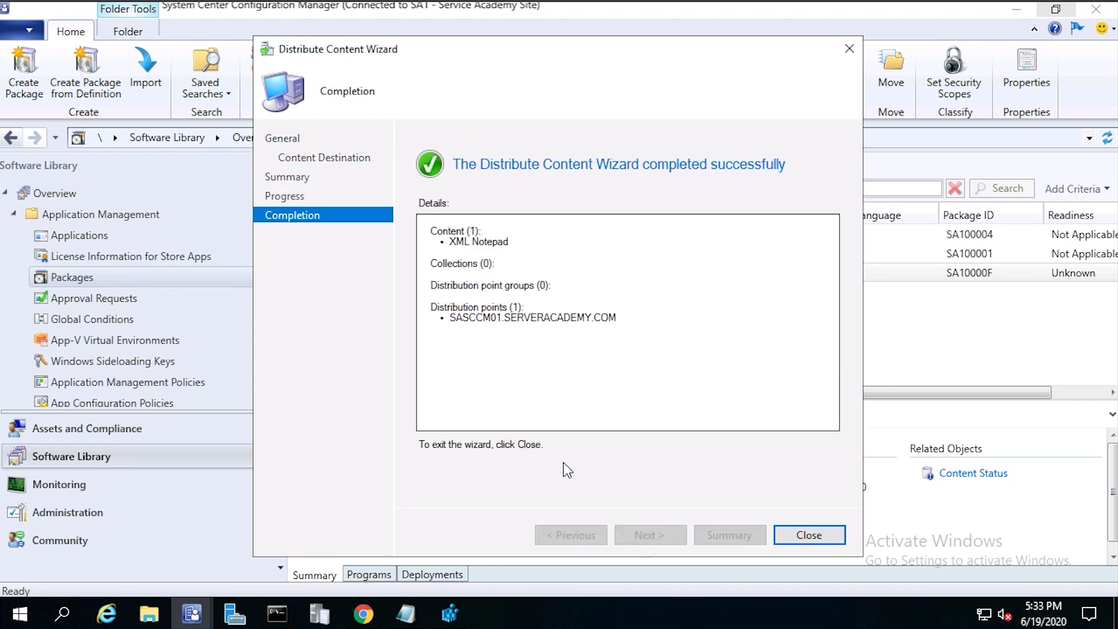
click(830, 533)
Start deploying the XML Notepad package with XML Notepad - Install as the software.
right_click(427, 274)
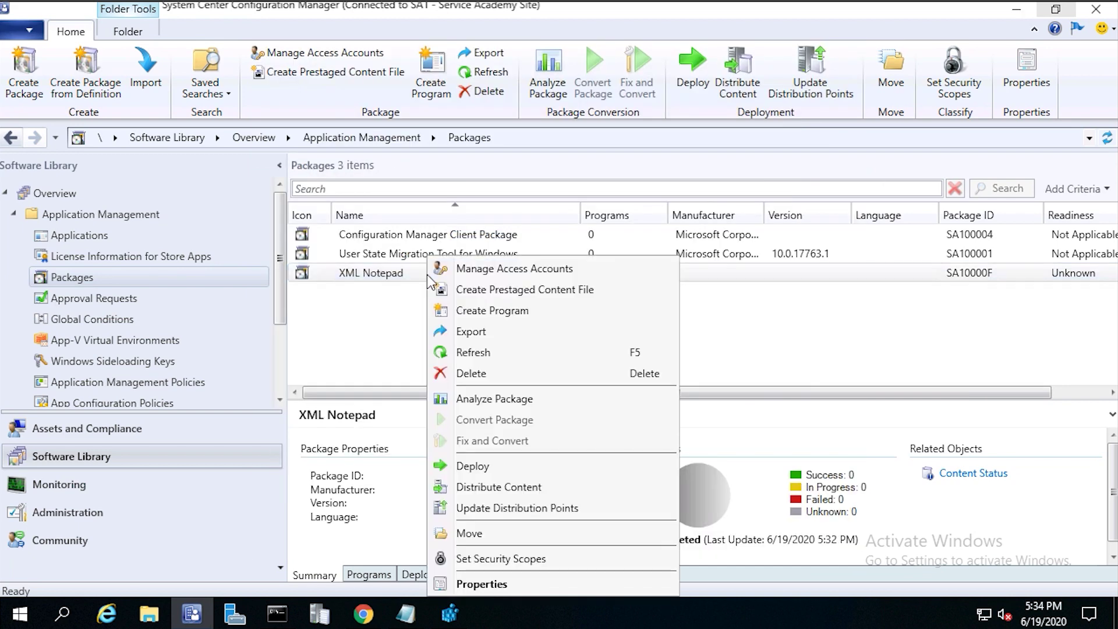
click(476, 472)
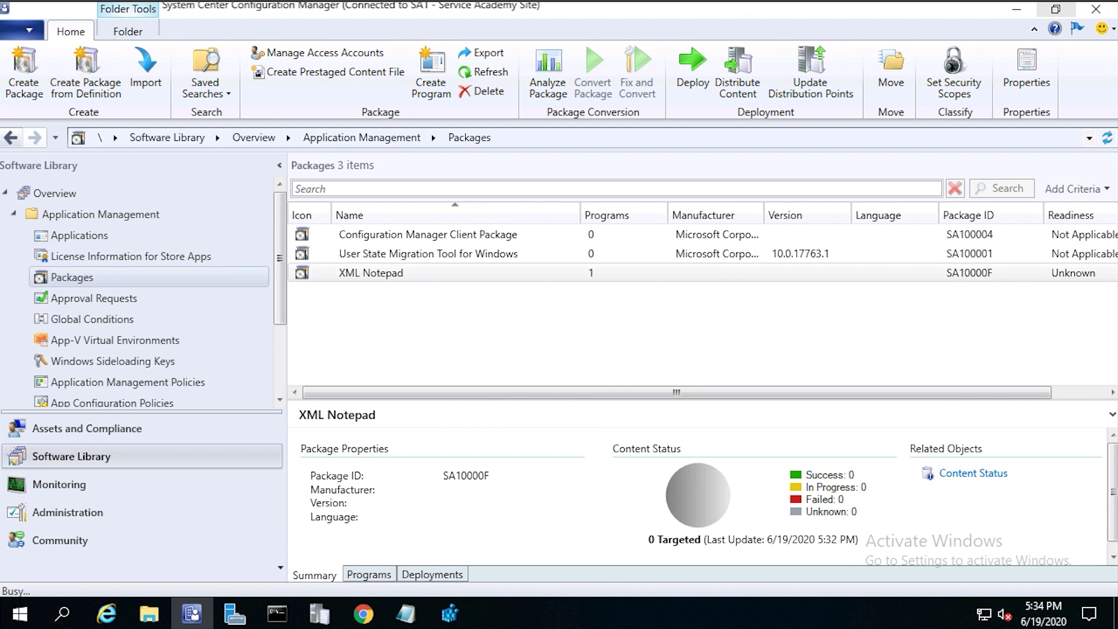
key(Tab)
key(Tab)
key(Tab)
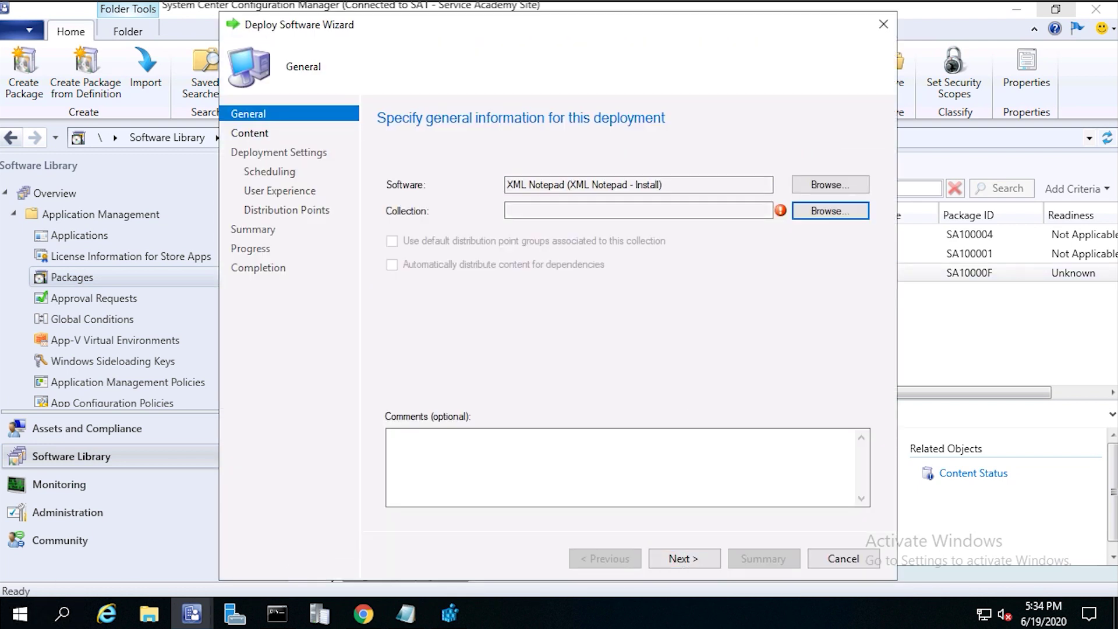
click(845, 180)
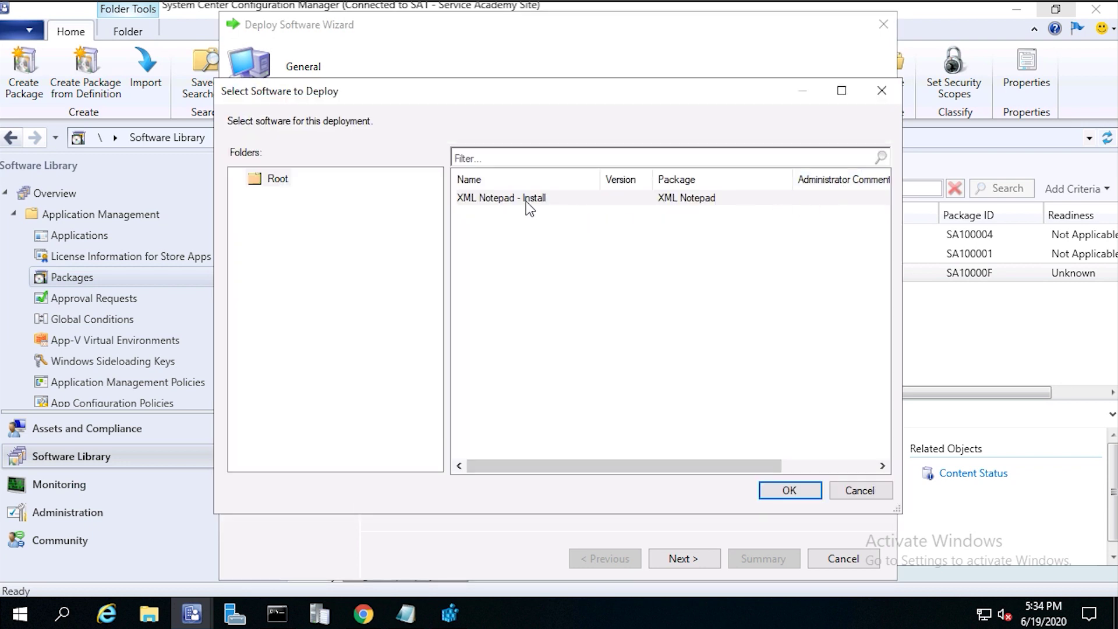
click(525, 201)
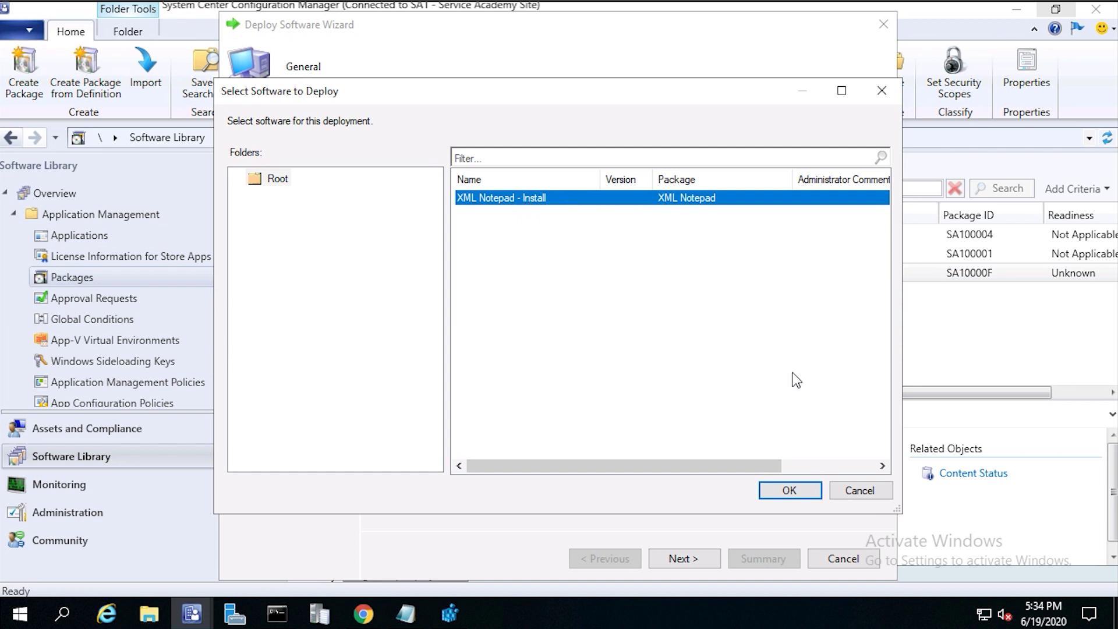
click(789, 490)
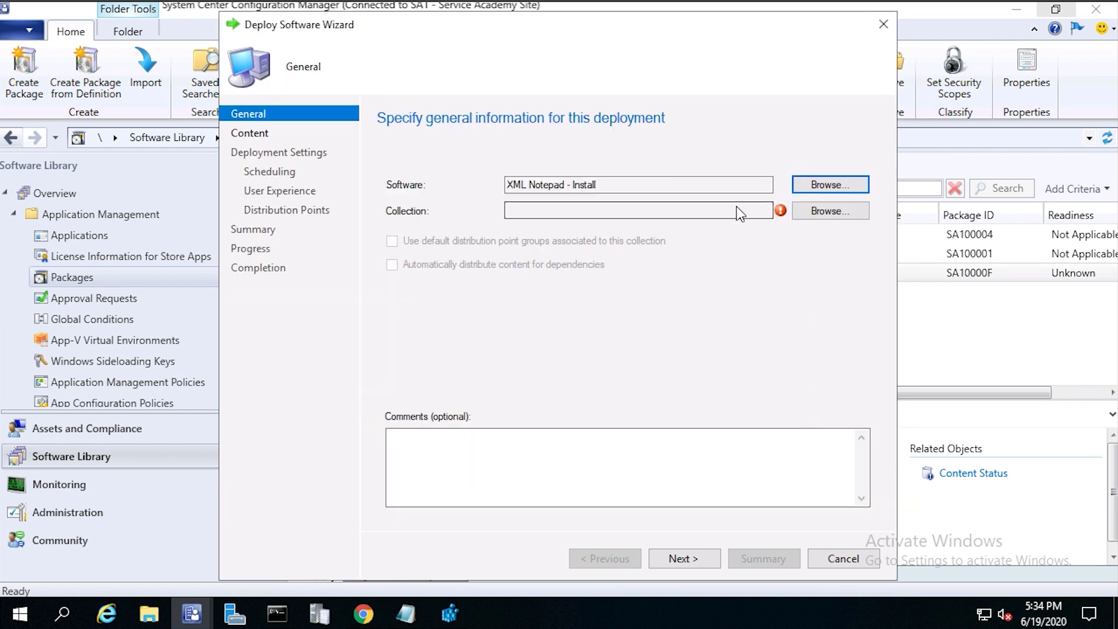
Target the Windows 10 Laptops collection and advance to the content step.
click(835, 211)
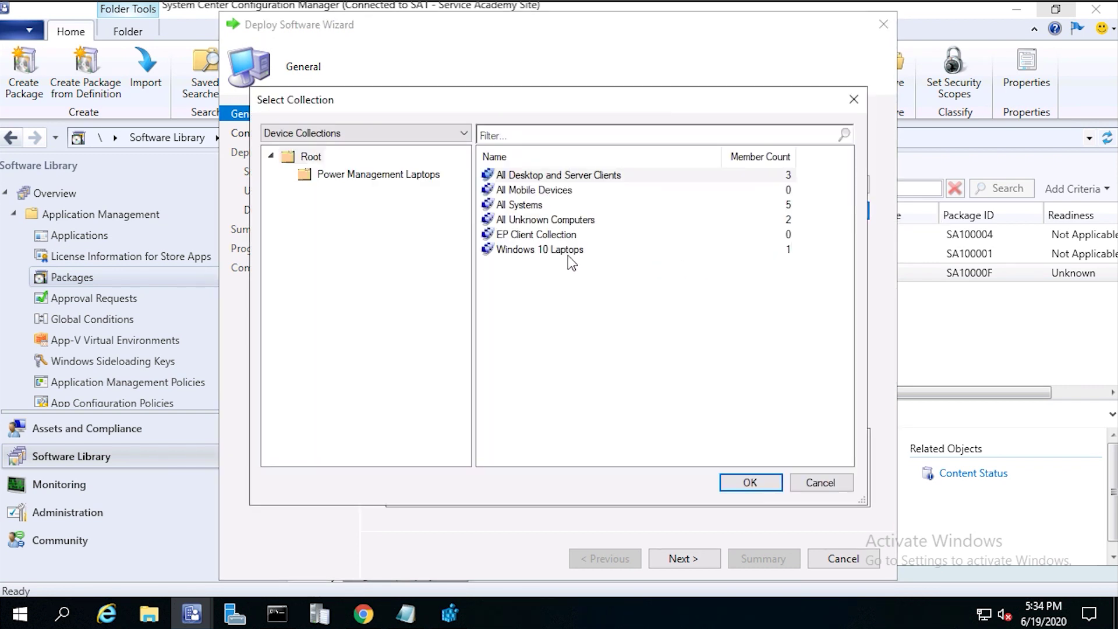
click(531, 254)
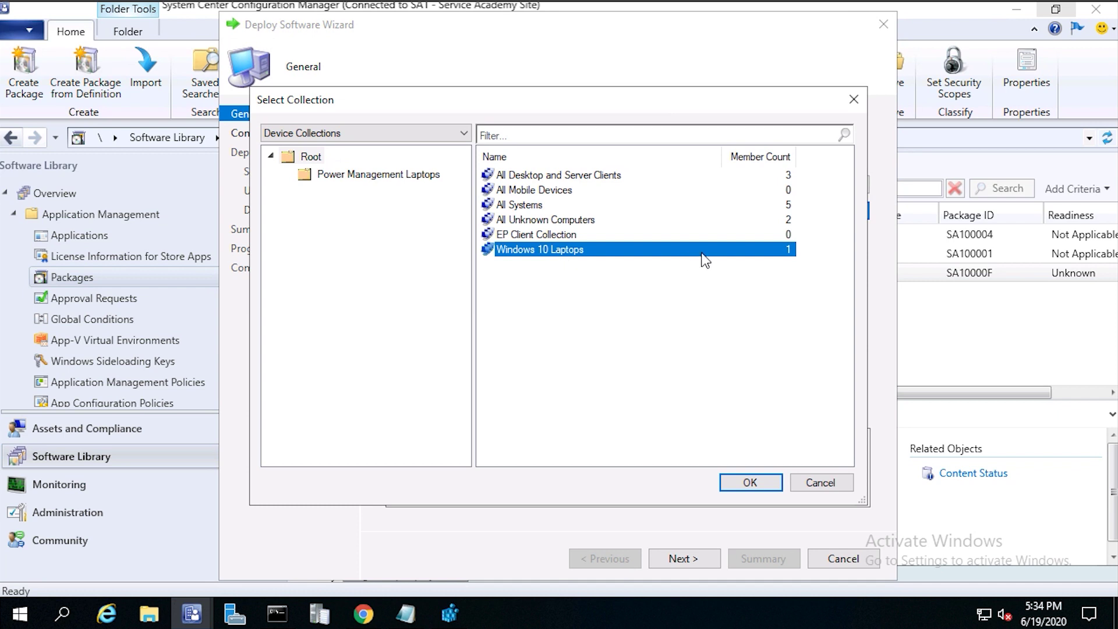
click(750, 482)
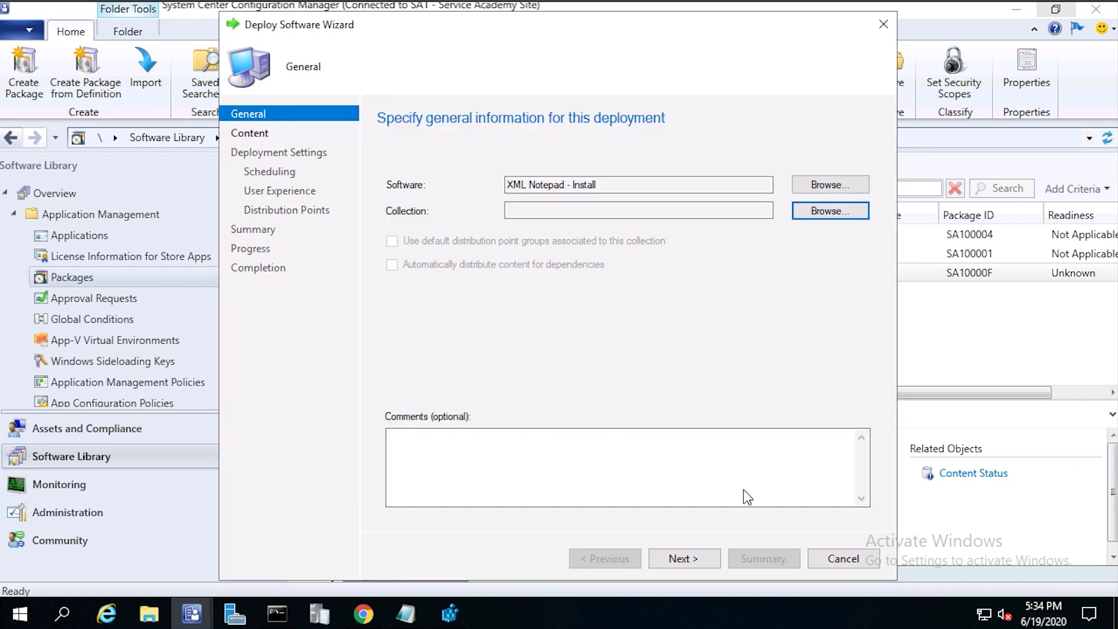
click(690, 560)
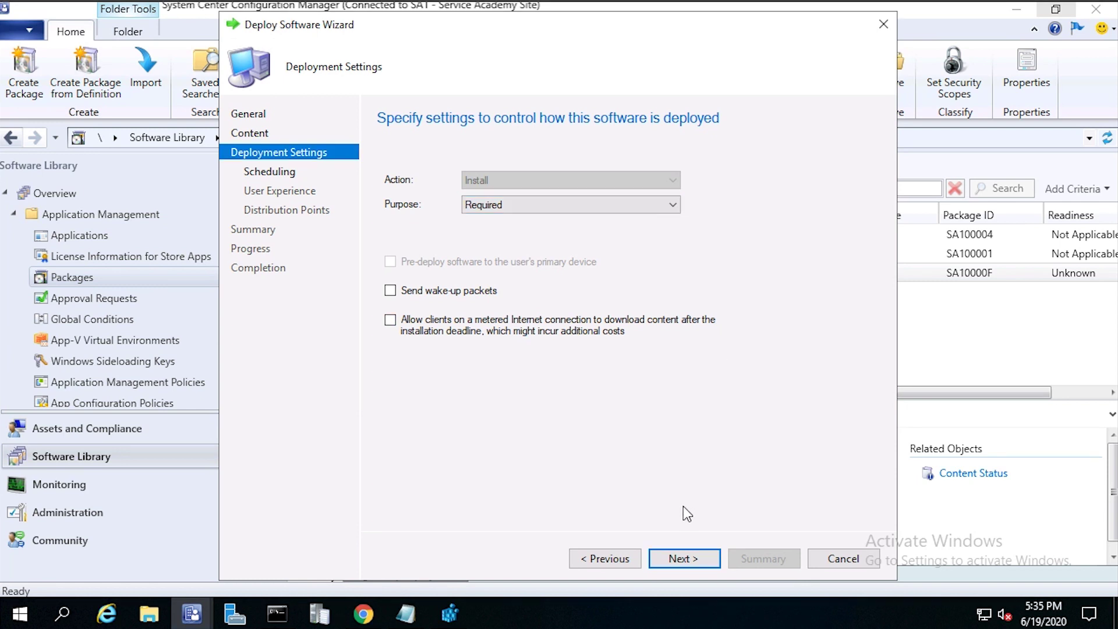
Schedule the required deployment to assign as soon as possible, rerunning only if the previous attempt failed.
click(680, 560)
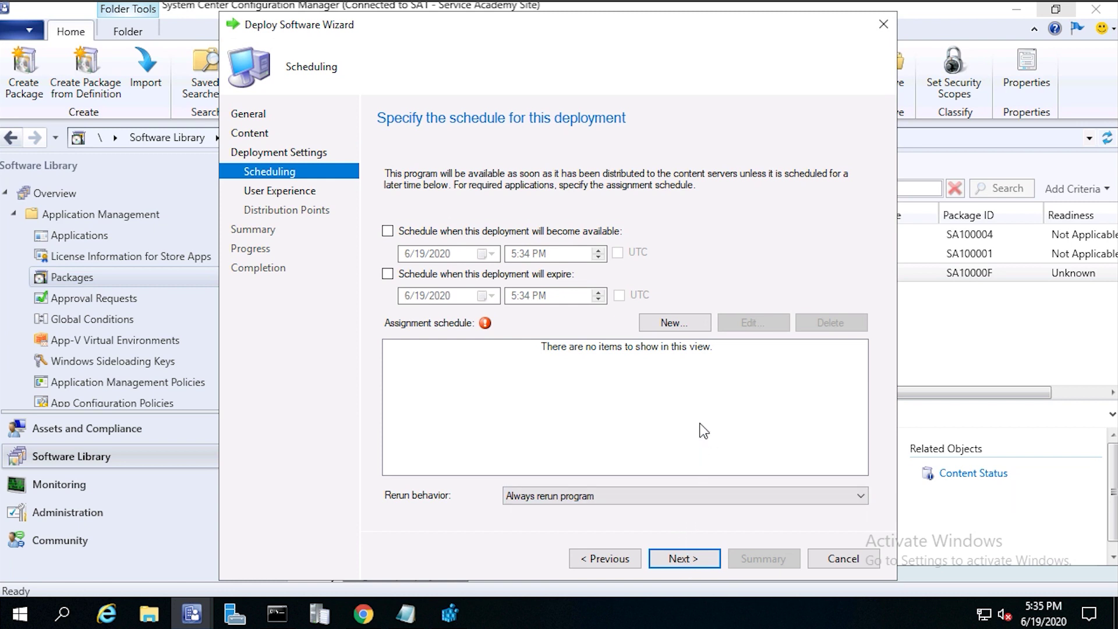
click(669, 322)
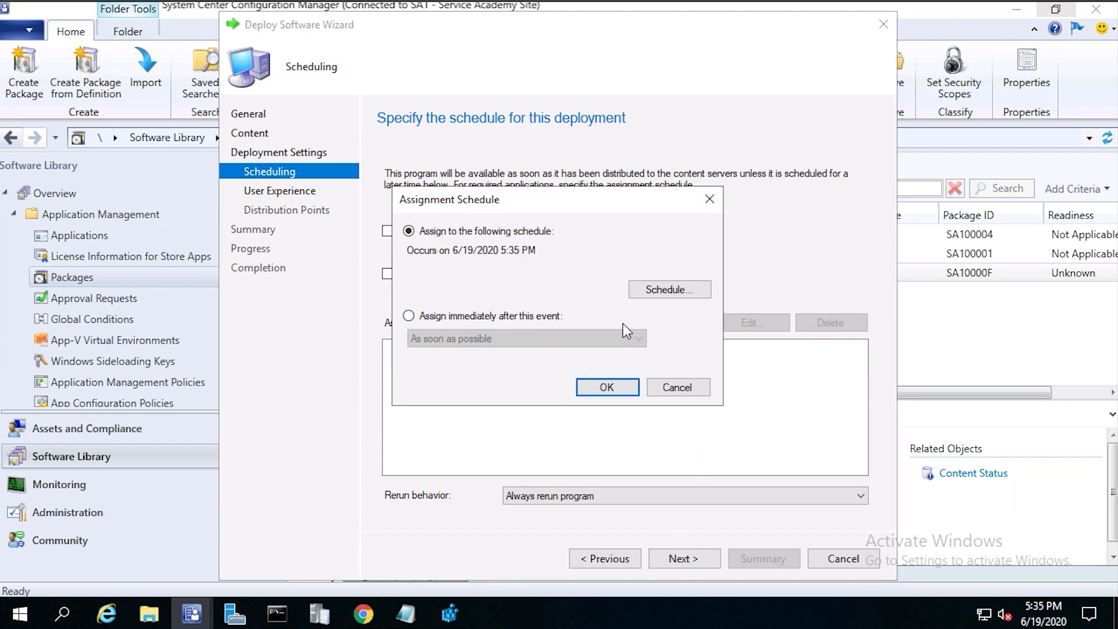
click(408, 315)
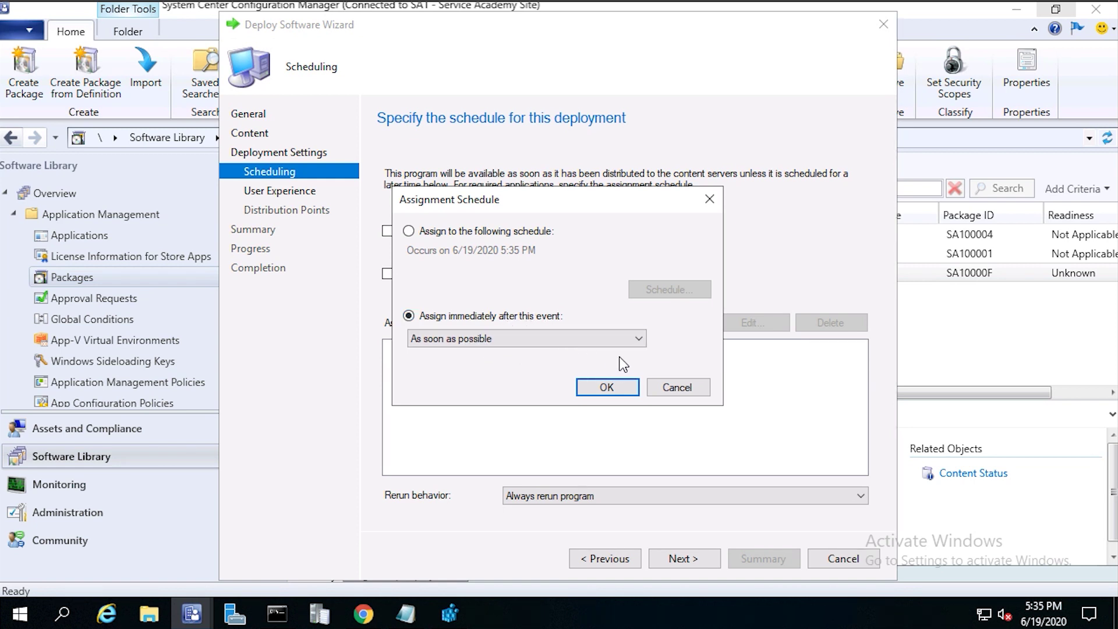
click(607, 387)
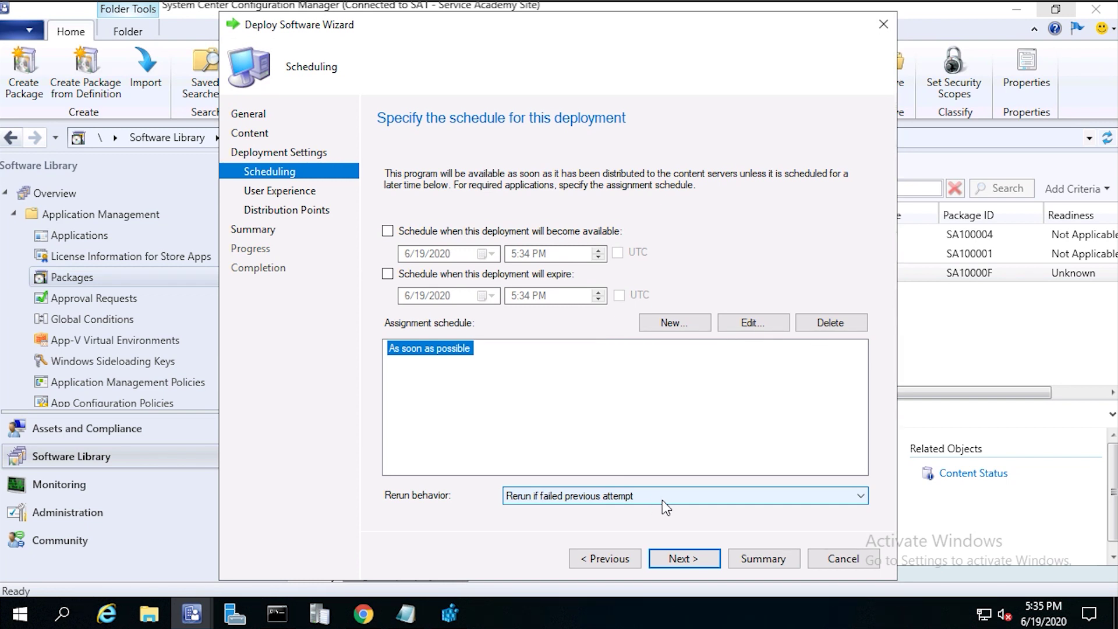
click(677, 562)
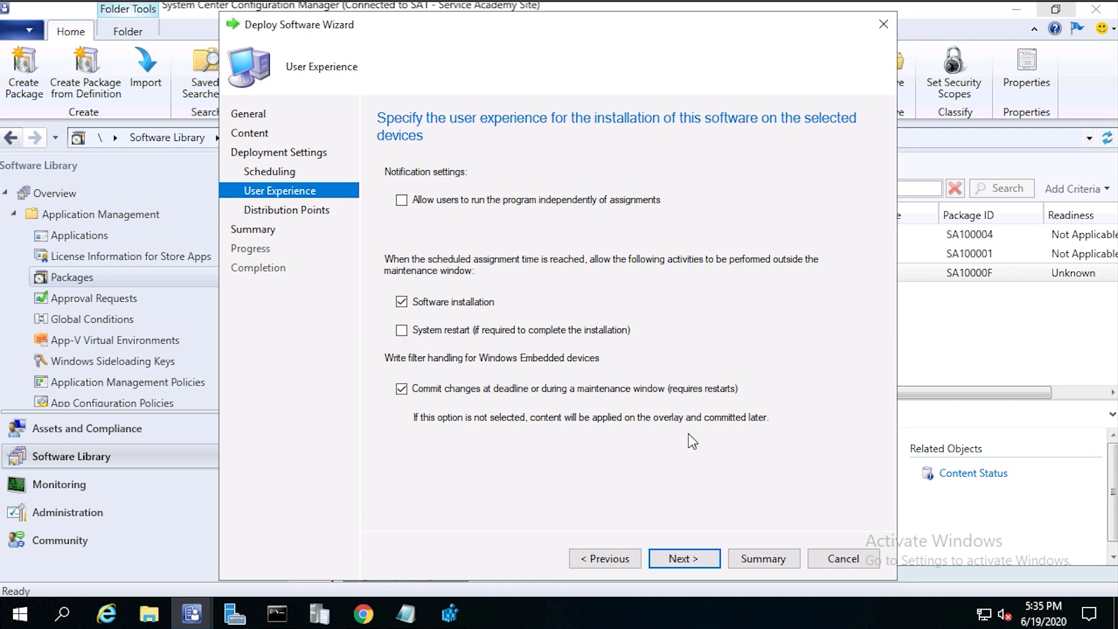
Accept the remaining defaults, create the XML Notepad - Install deployment to Windows 10 Laptops, and close the wizard.
click(685, 559)
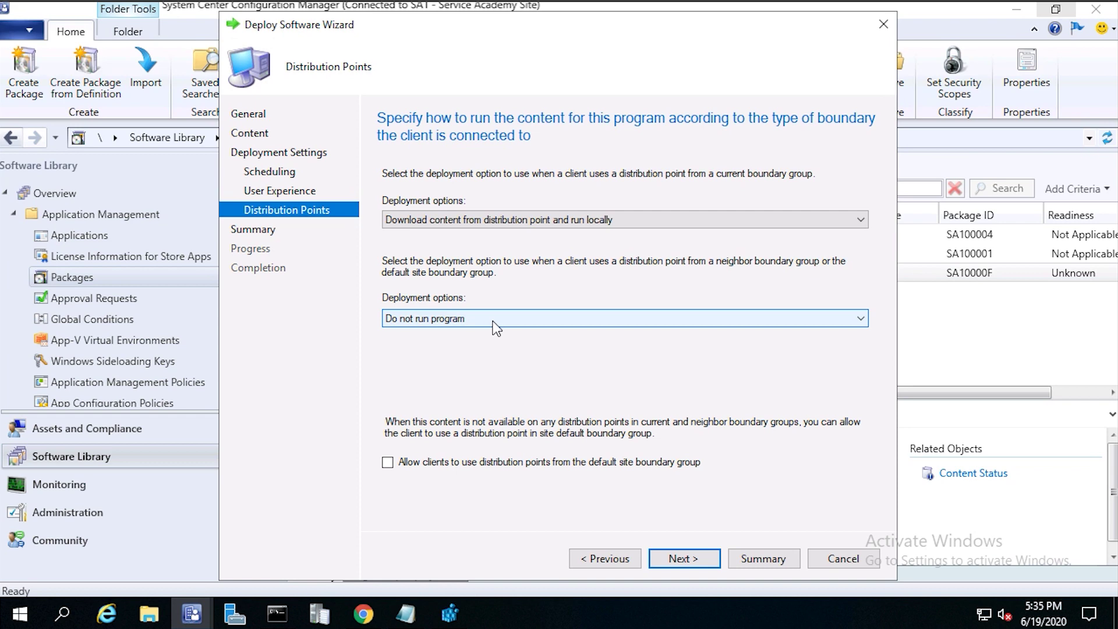
click(687, 557)
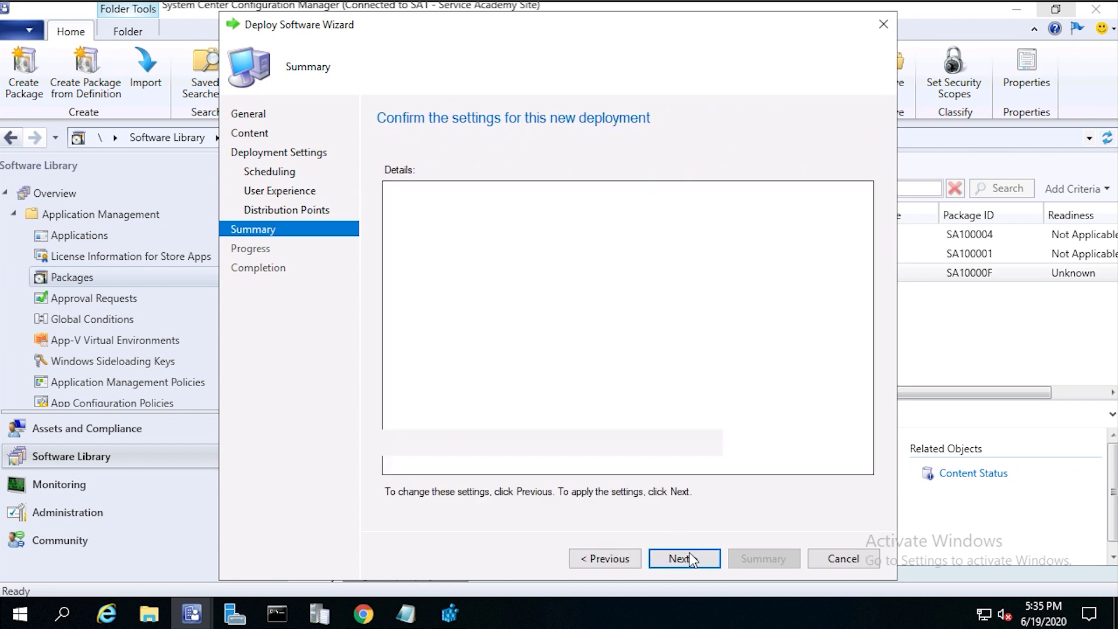
click(689, 560)
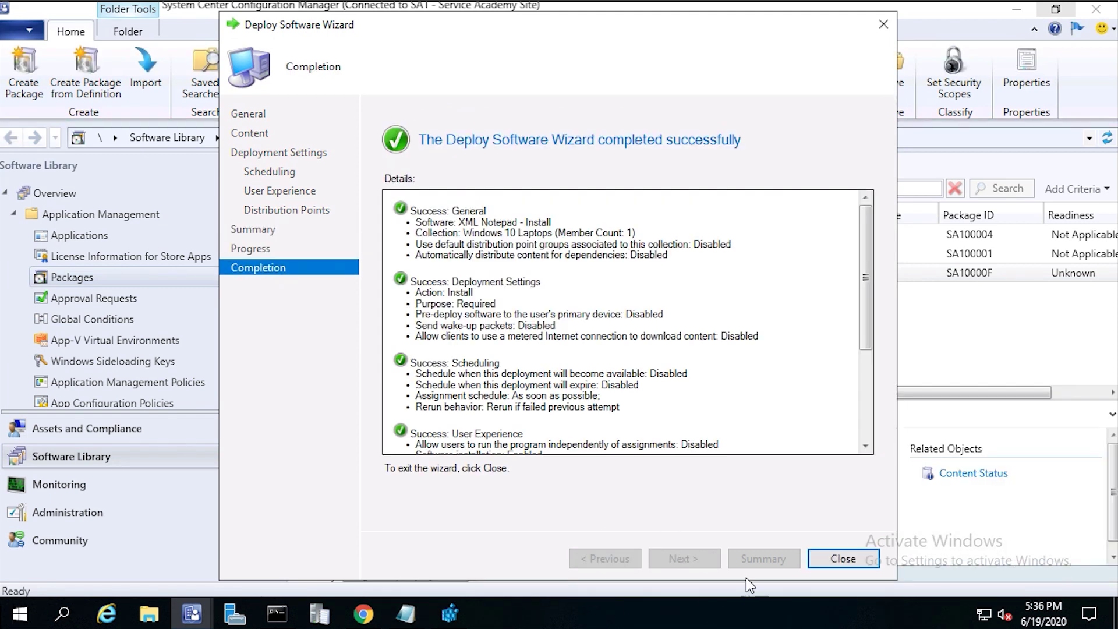
click(838, 559)
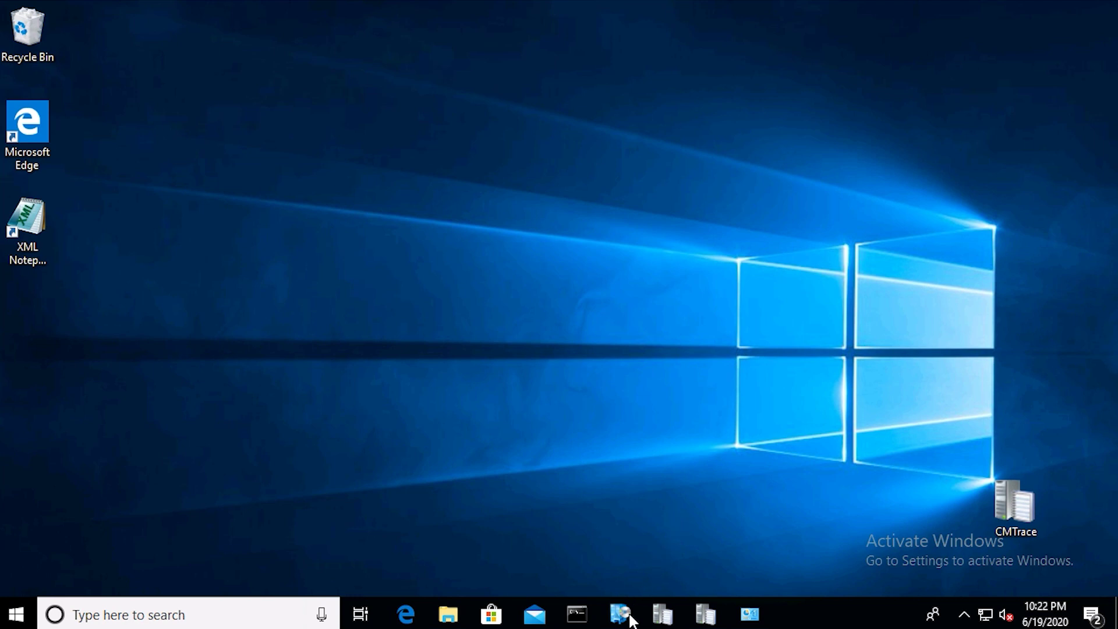
click(620, 613)
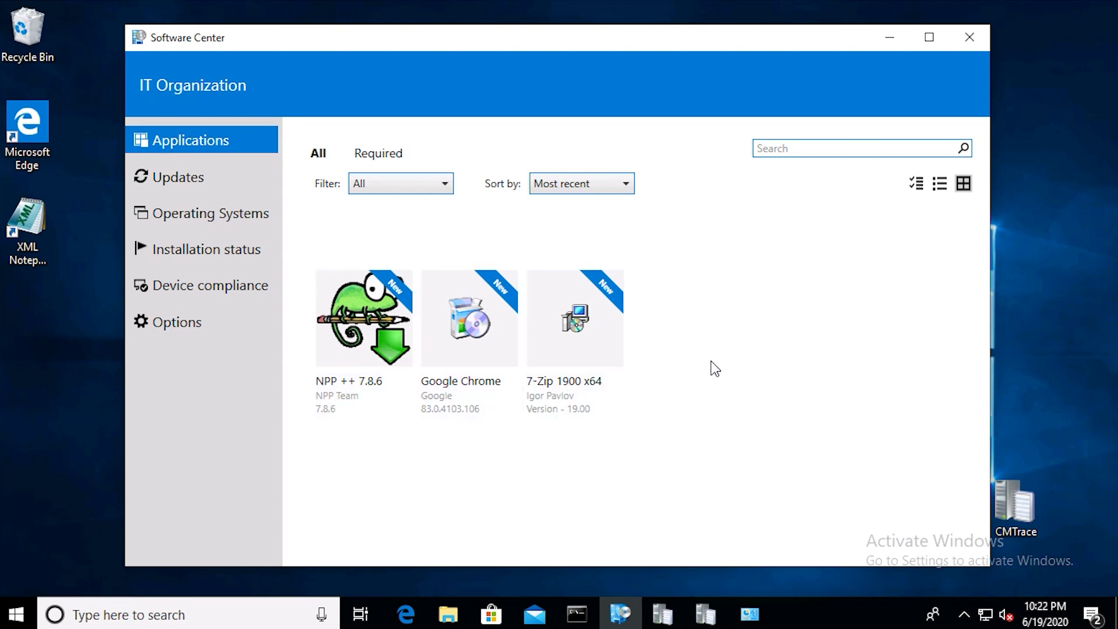
click(885, 36)
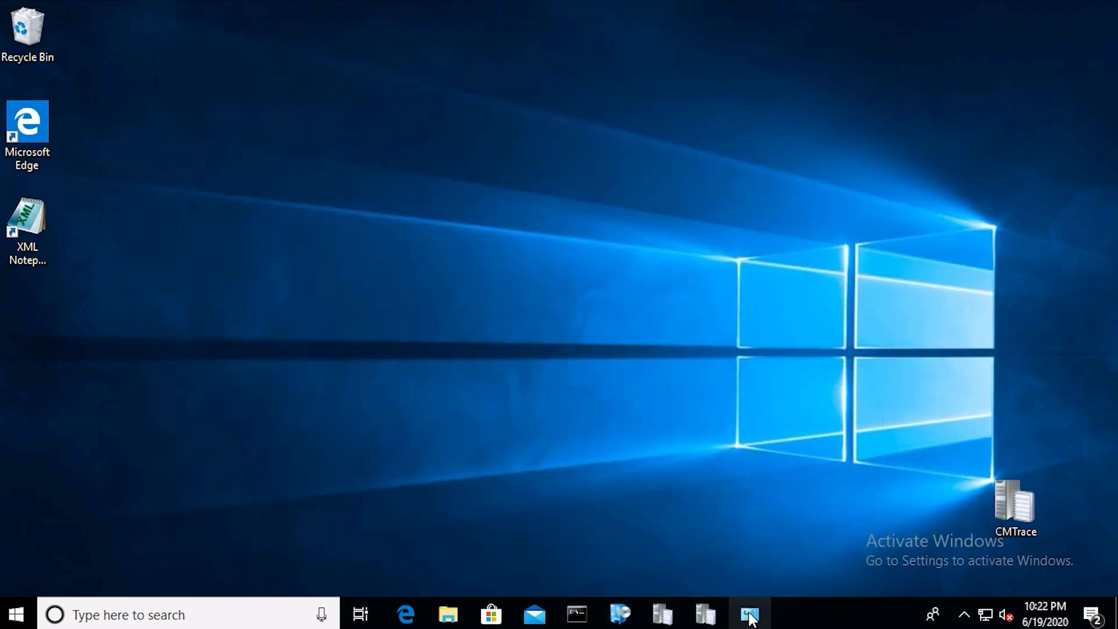
Run the client's Machine Policy Retrieval & Evaluation Cycle, then confirm XML Notepad 2007 appears in Start.
click(750, 614)
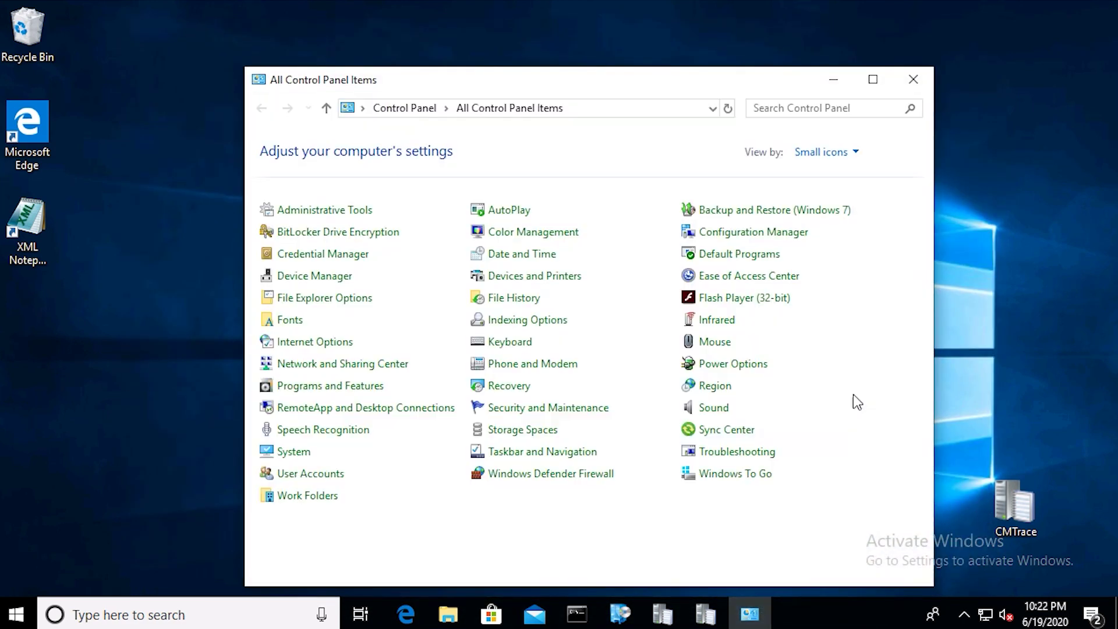
click(781, 231)
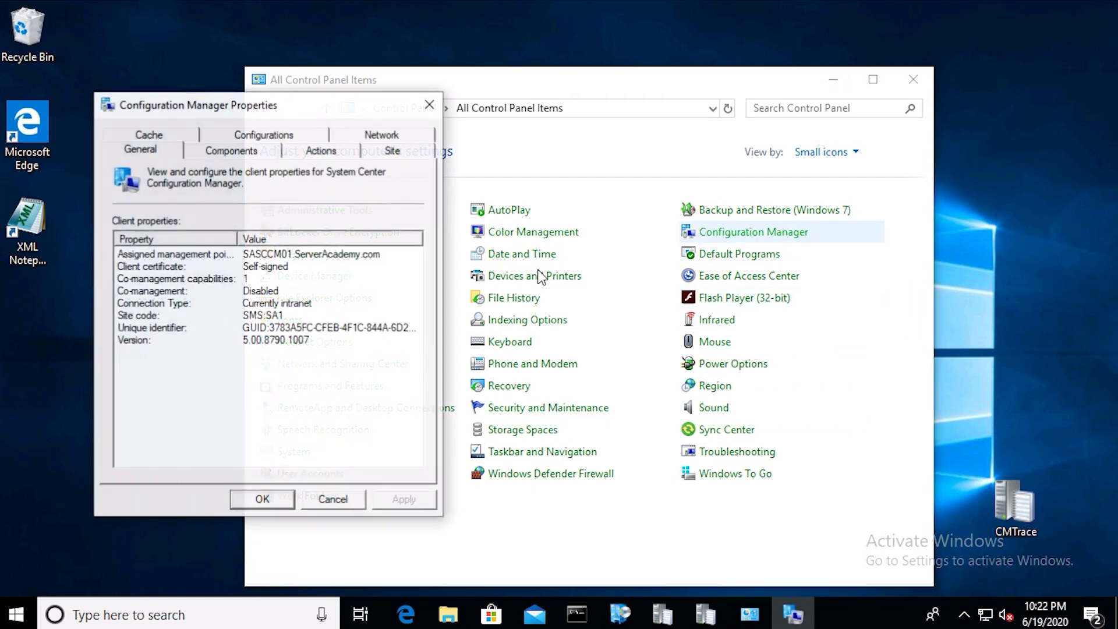
click(321, 152)
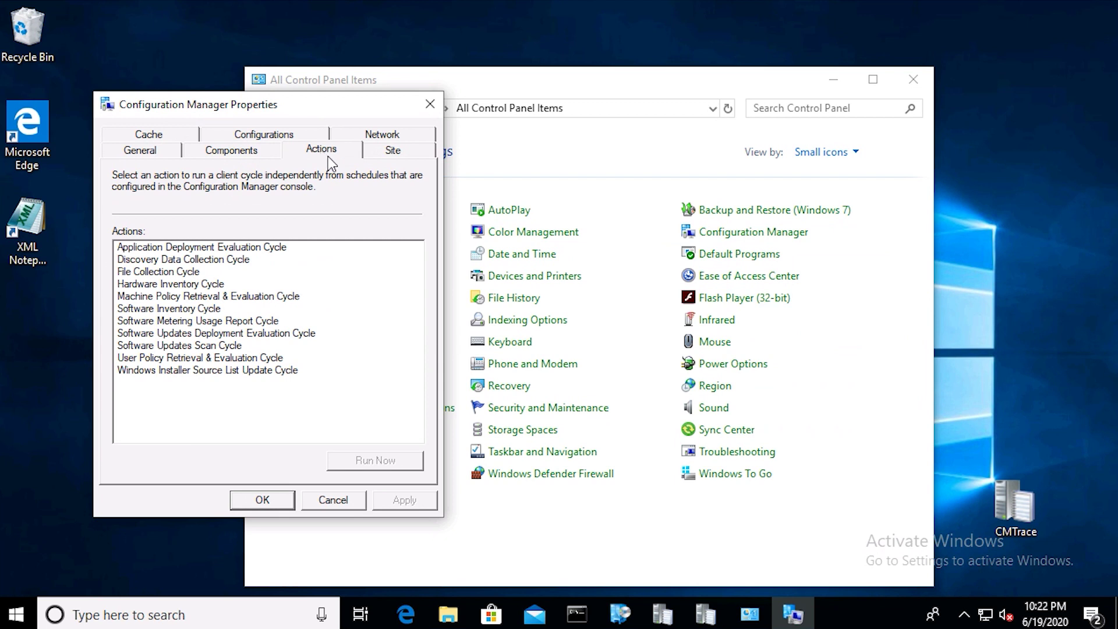
click(244, 299)
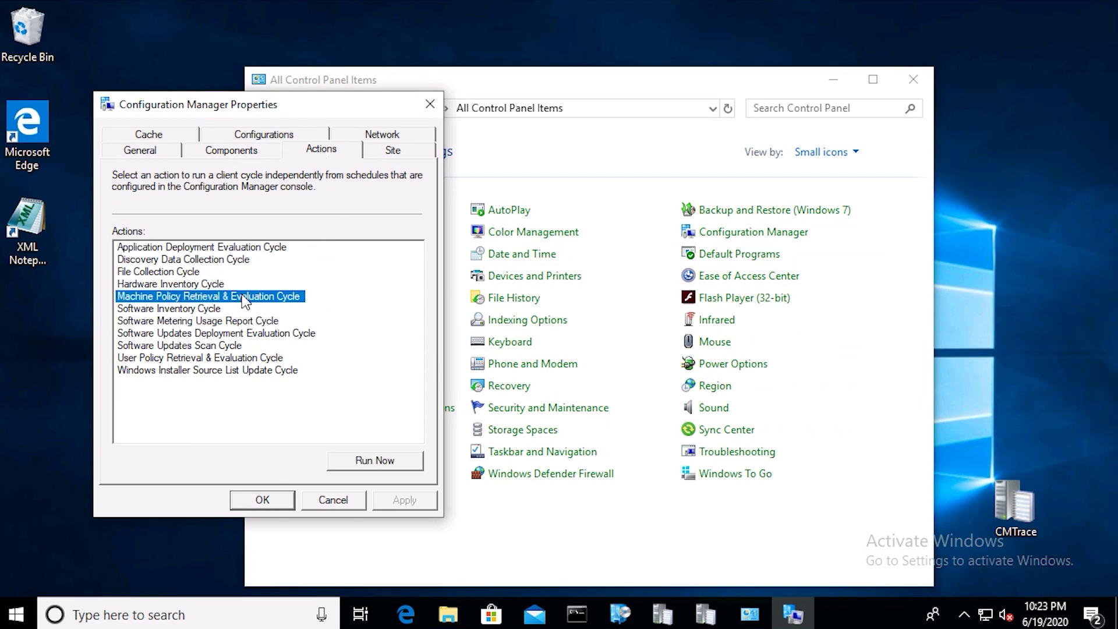
click(373, 459)
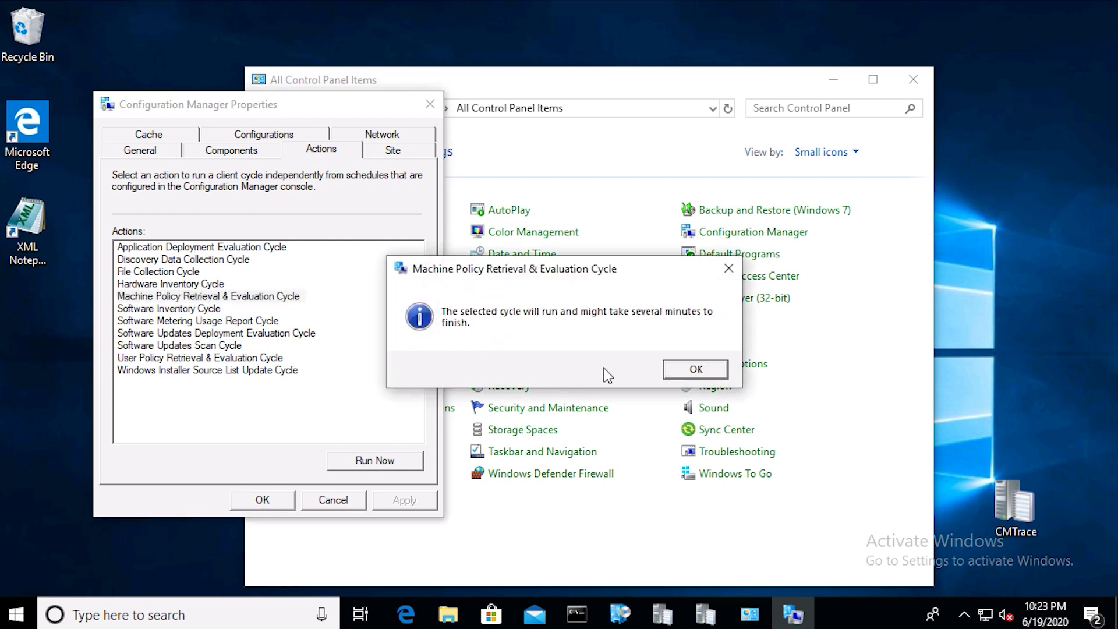
click(680, 371)
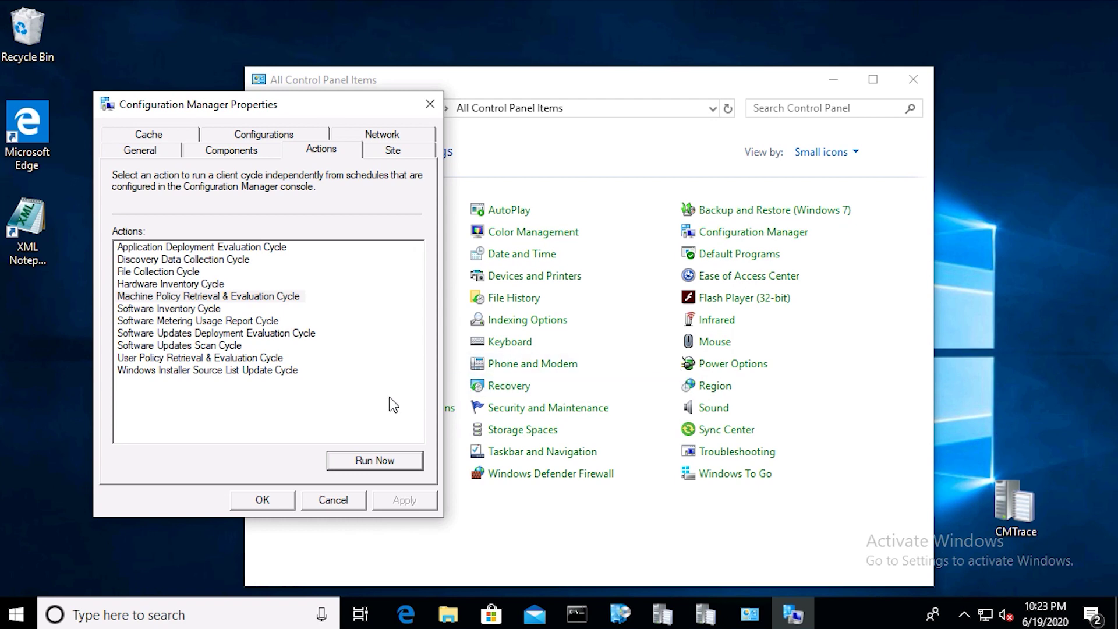
click(269, 504)
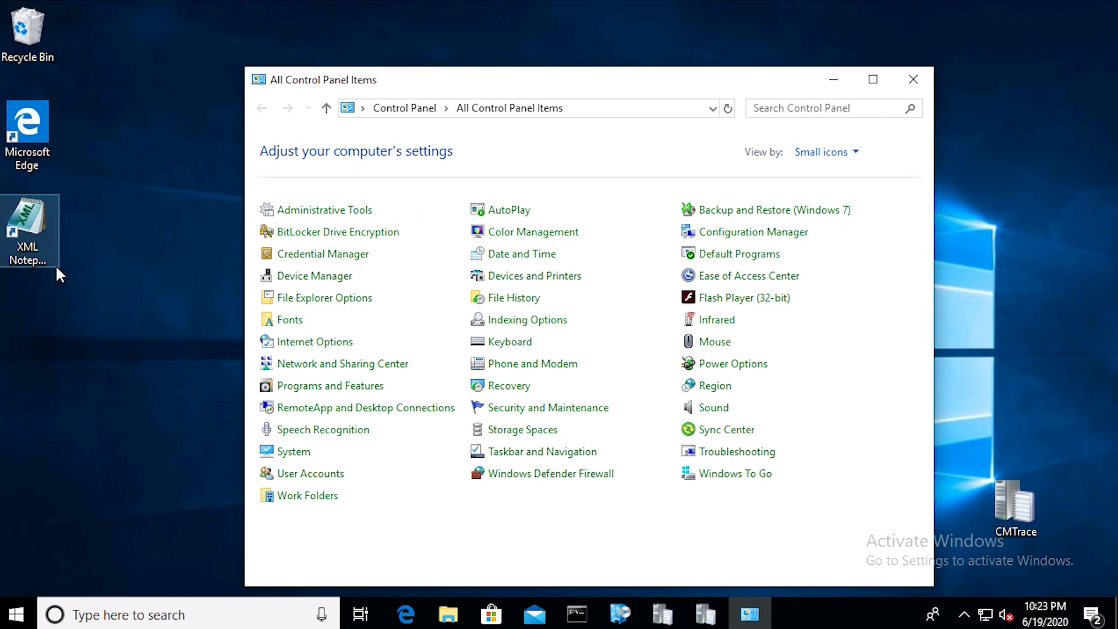
click(17, 614)
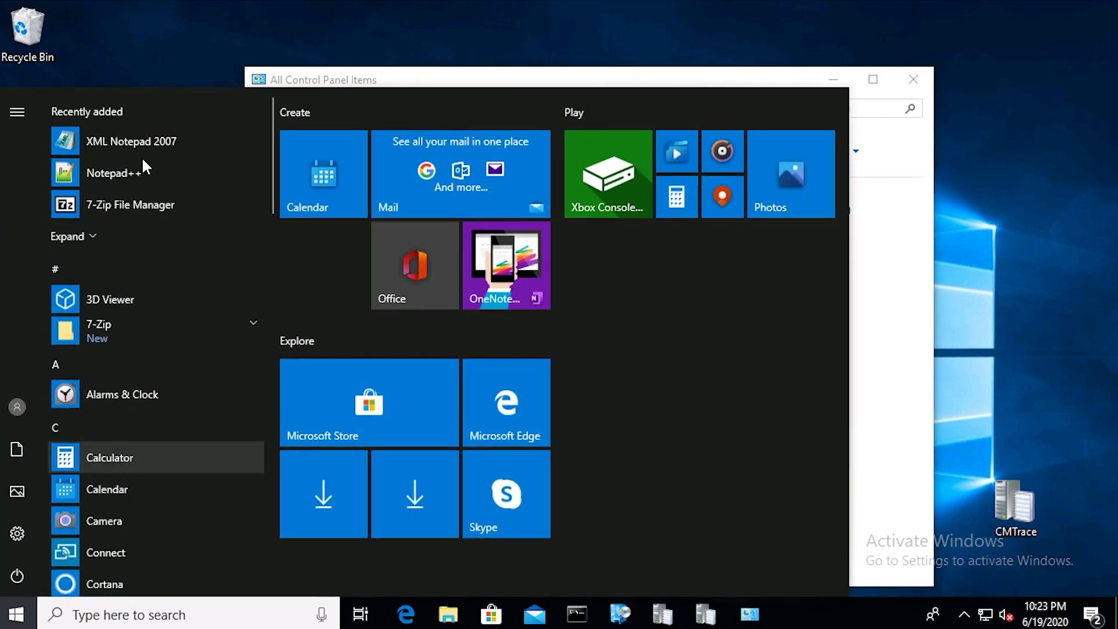